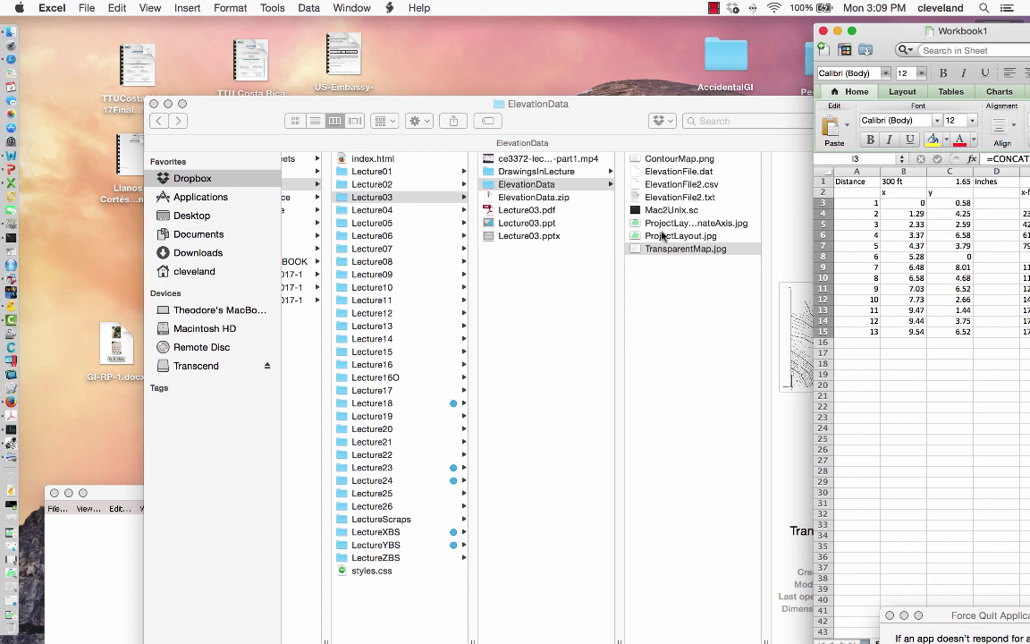
- Open ProjectLayout.jpg full-size in Preview, then minimize it back to the ElevationData folder
left_click(669, 235)
double_click(650, 235)
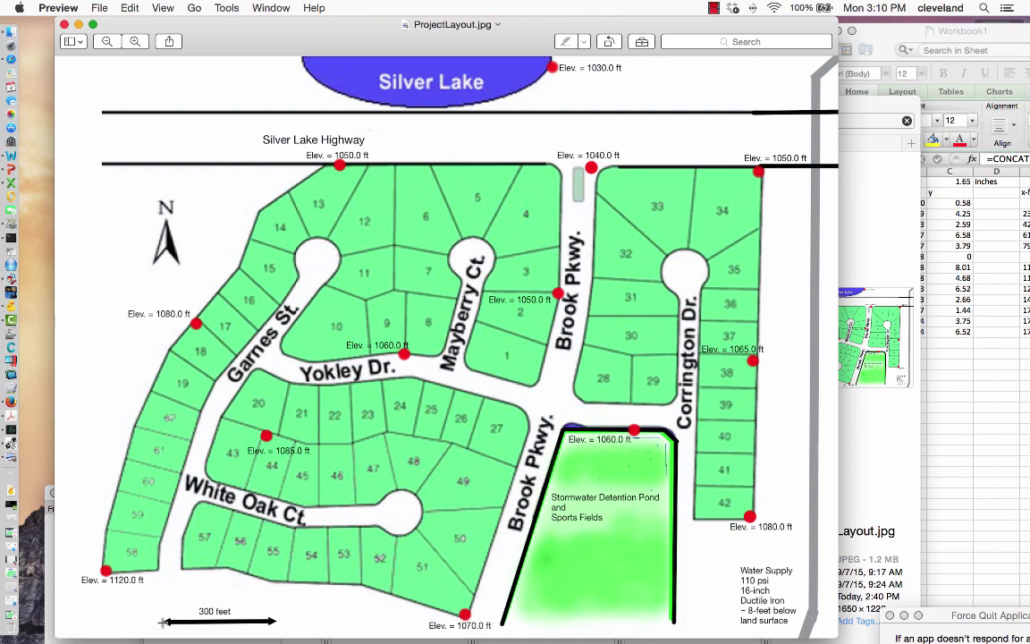
left_click(77, 24)
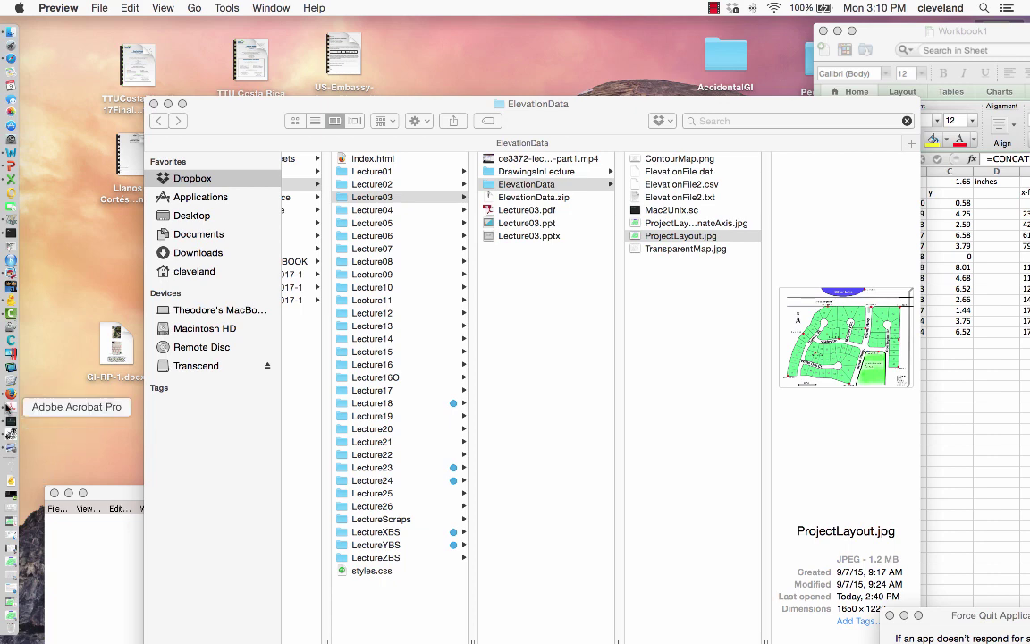
- Open ProjectLayout-CoordinateAxis.pdf in Acrobat and put away the duplicate copy of the layout
left_click(11, 402)
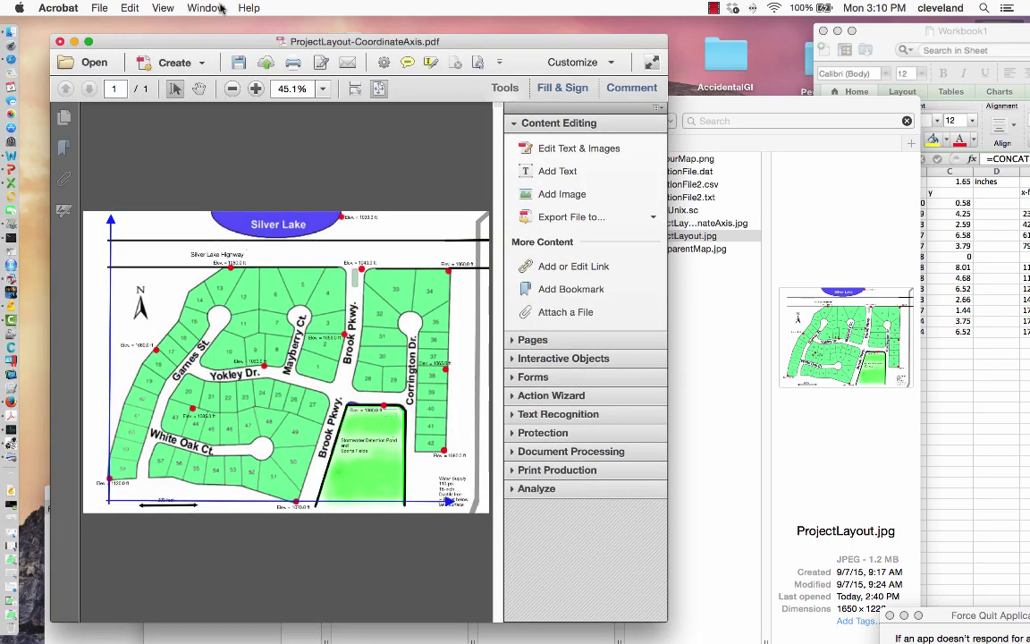
left_click(208, 8)
left_click(252, 175)
left_click_drag(283, 25, 377, 25)
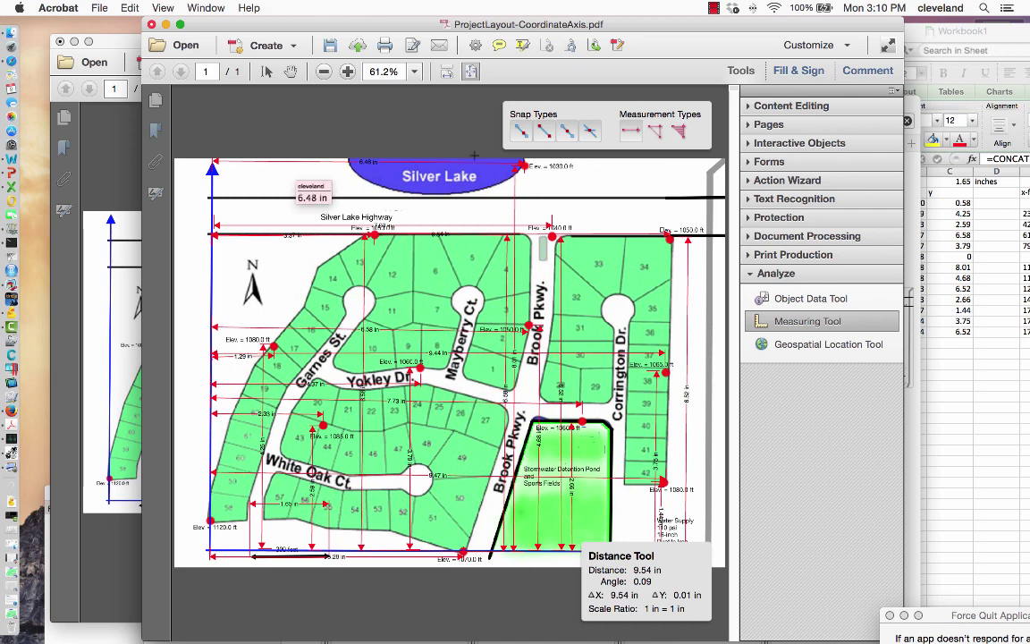
left_click(166, 25)
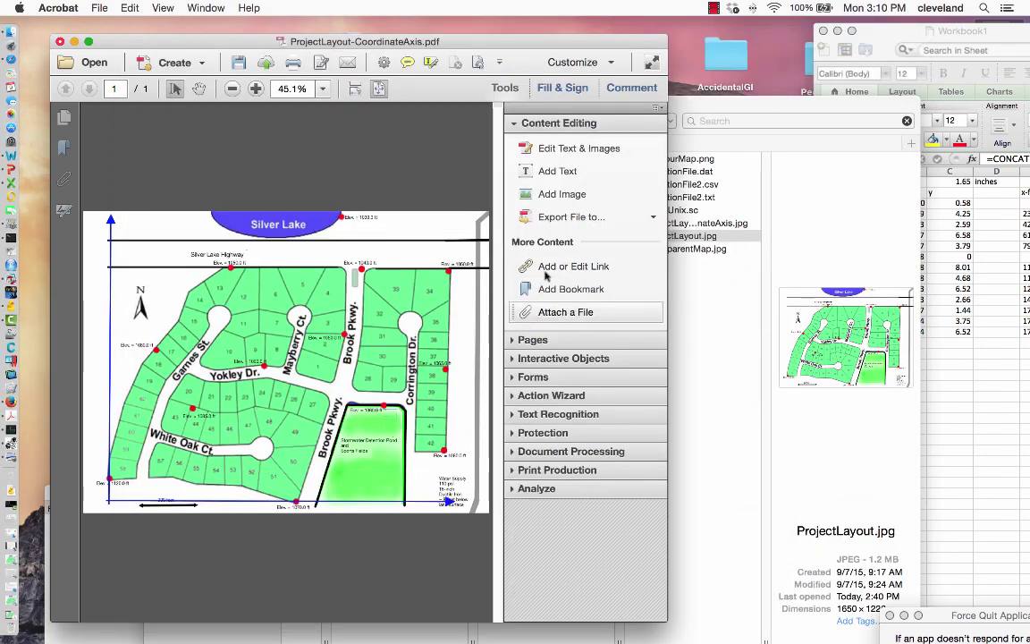
- With the Analyze Measuring Tool, measure the 300 ft scale bar at 1.61 in
left_click(517, 489)
left_click(554, 338)
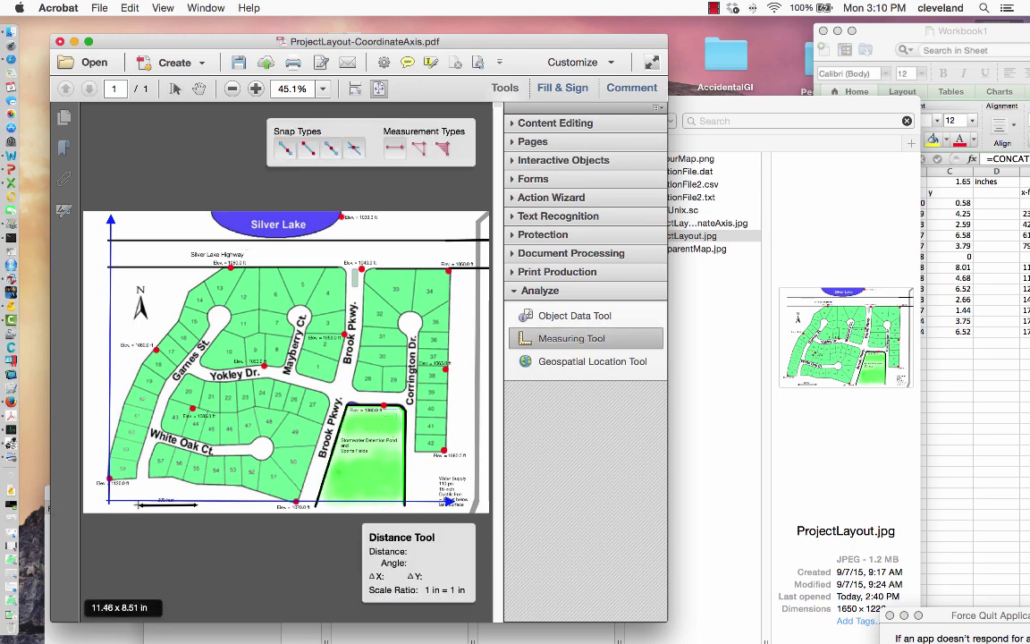
left_click(139, 498)
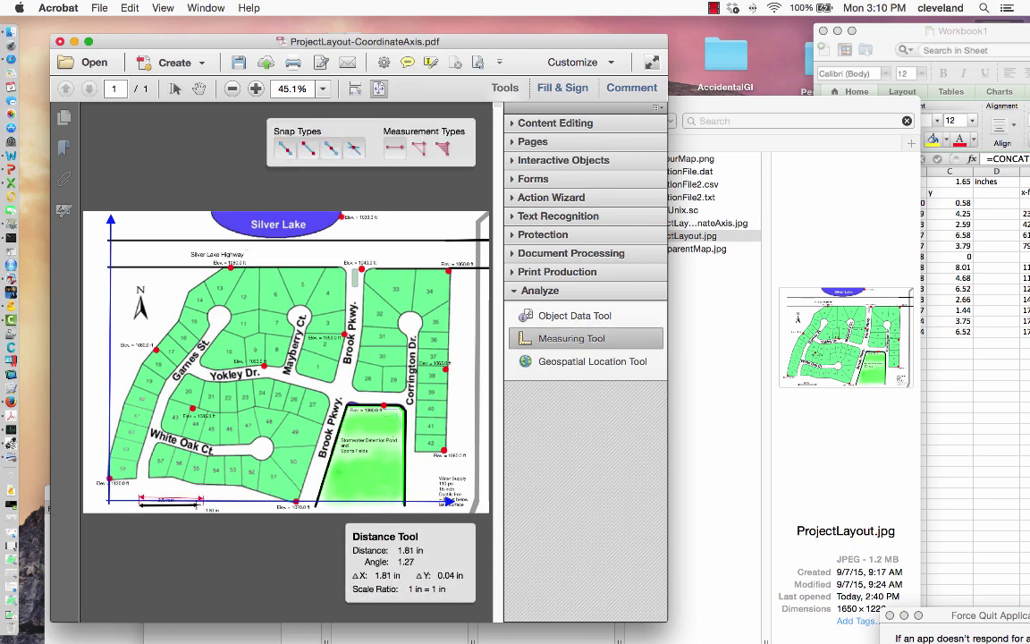
left_click(195, 498)
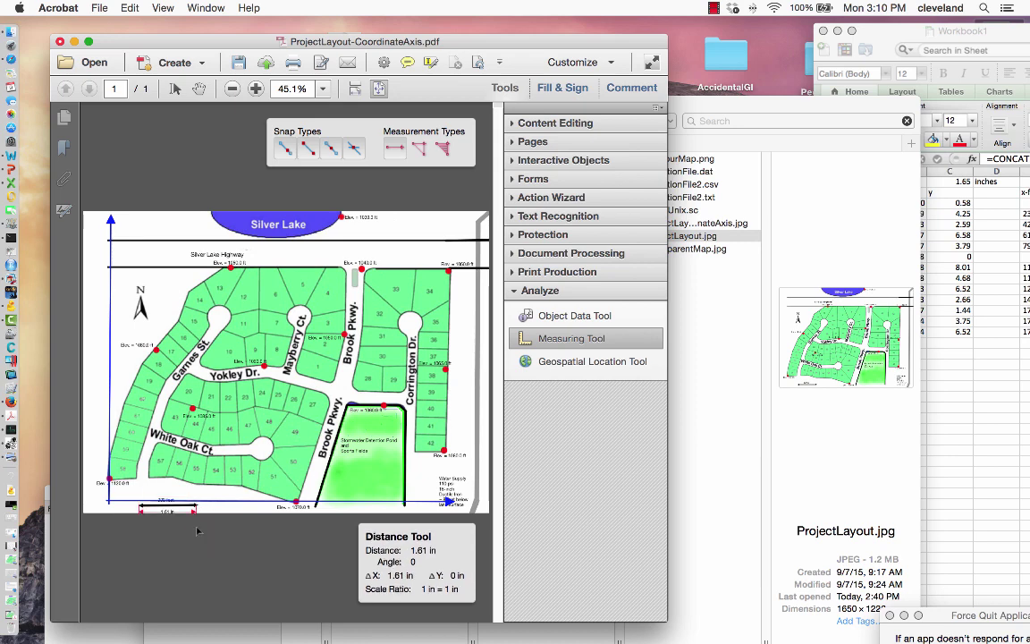
- Check the 1.65 inch scale value in Excel cell C1, then return to the layout PDF
left_click(924, 359)
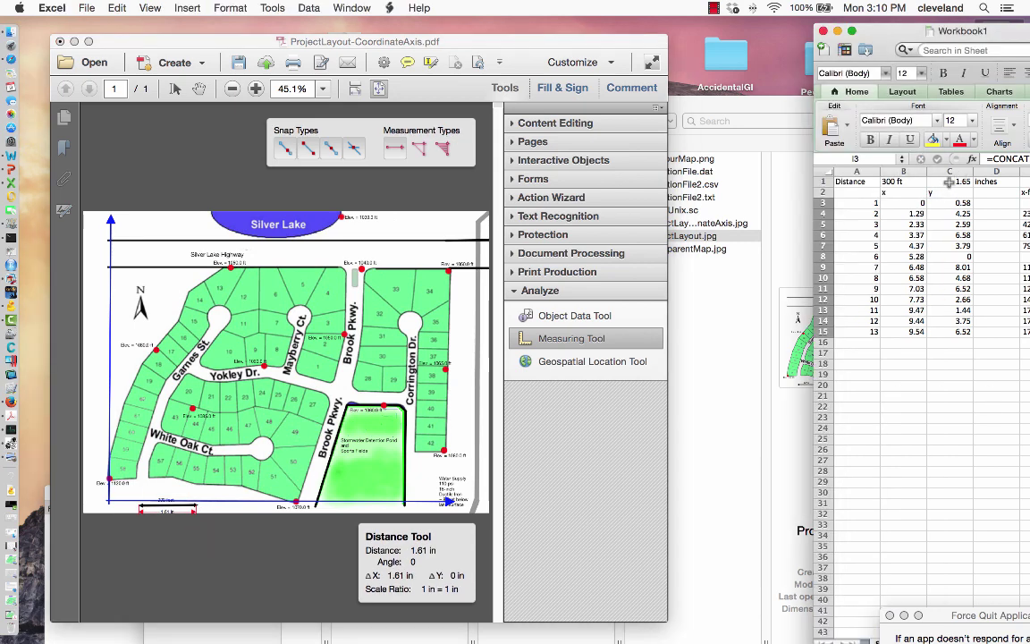
left_click(950, 182)
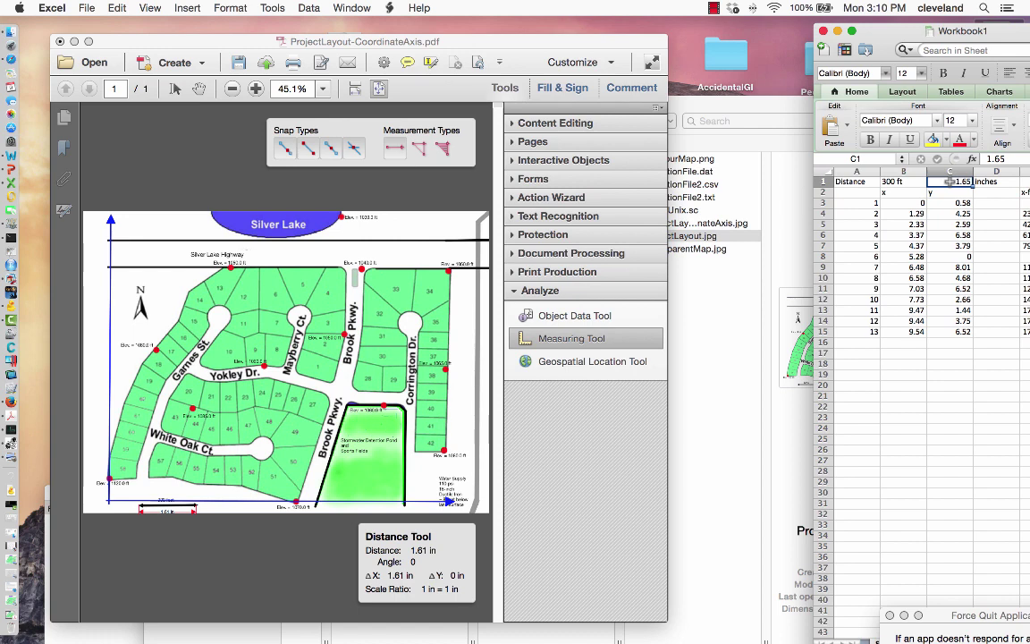
left_click(347, 8)
left_click(257, 42)
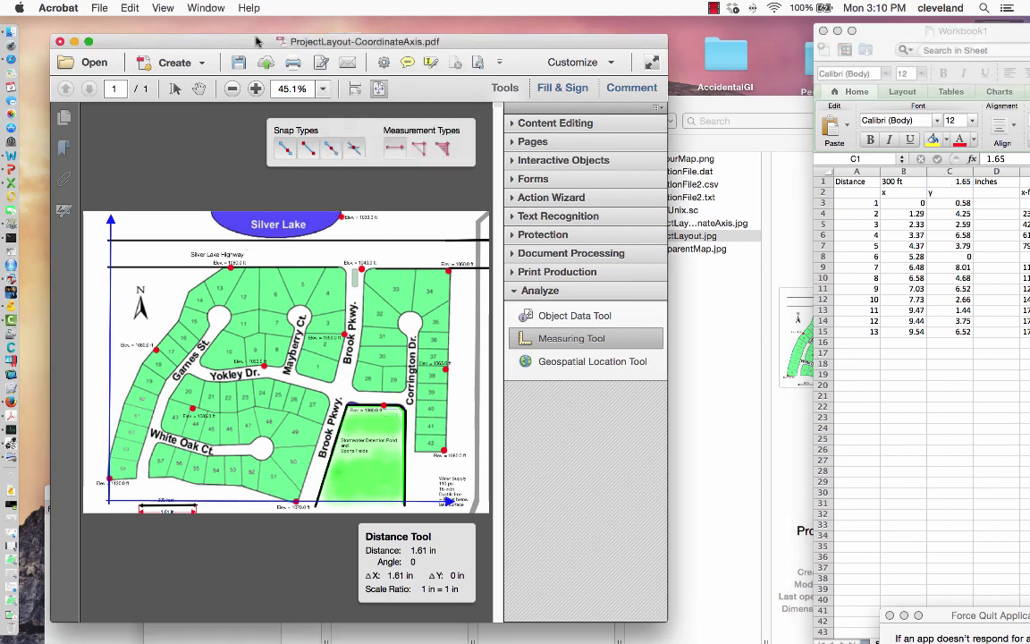
- Bring forward the fully measured copy of ProjectLayout-CoordinateAxis.pdf and move it left
left_click(206, 8)
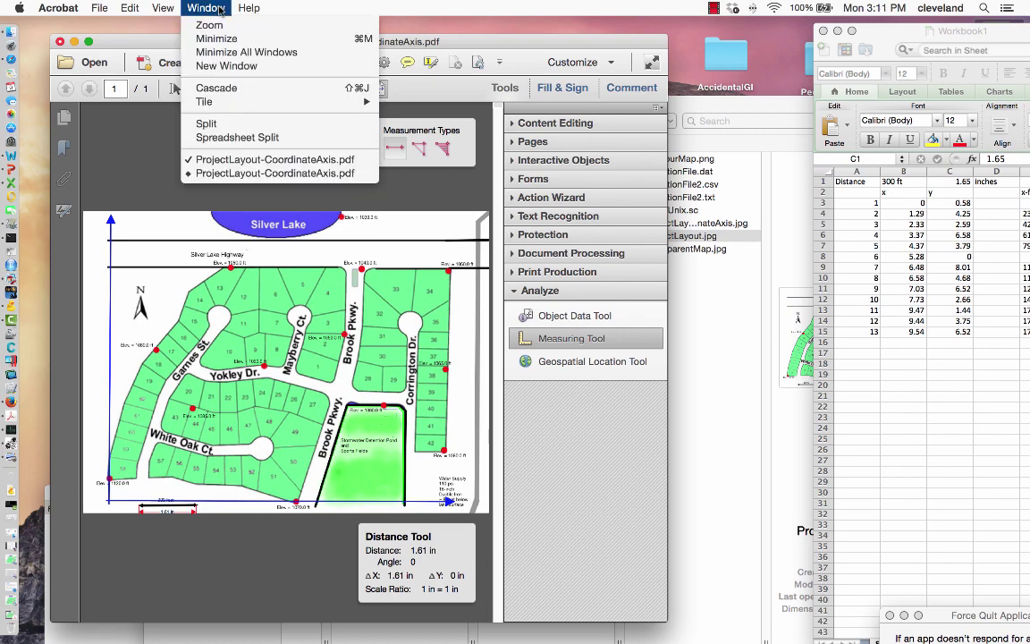
left_click(243, 174)
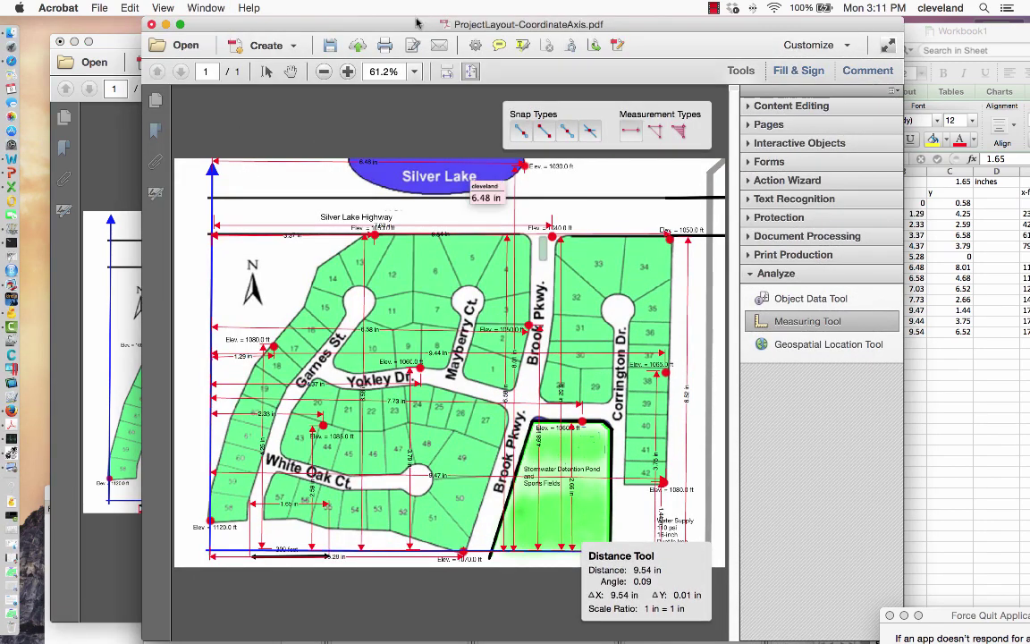
left_click_drag(374, 23, 301, 23)
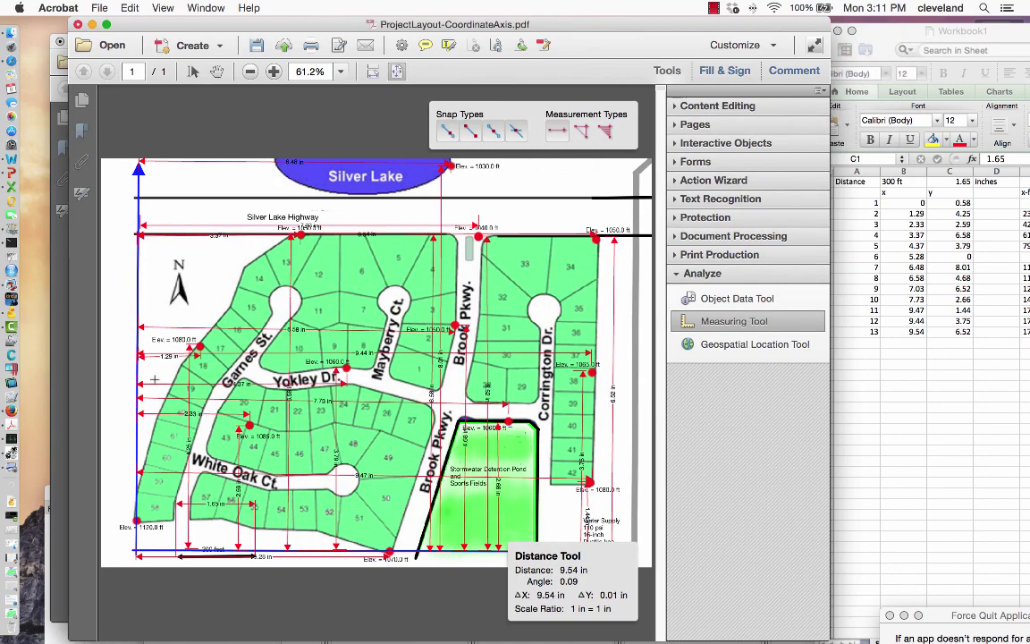
- Place Workbook1 beside the measured plan and select the measured x and y inch values
left_click(843, 357)
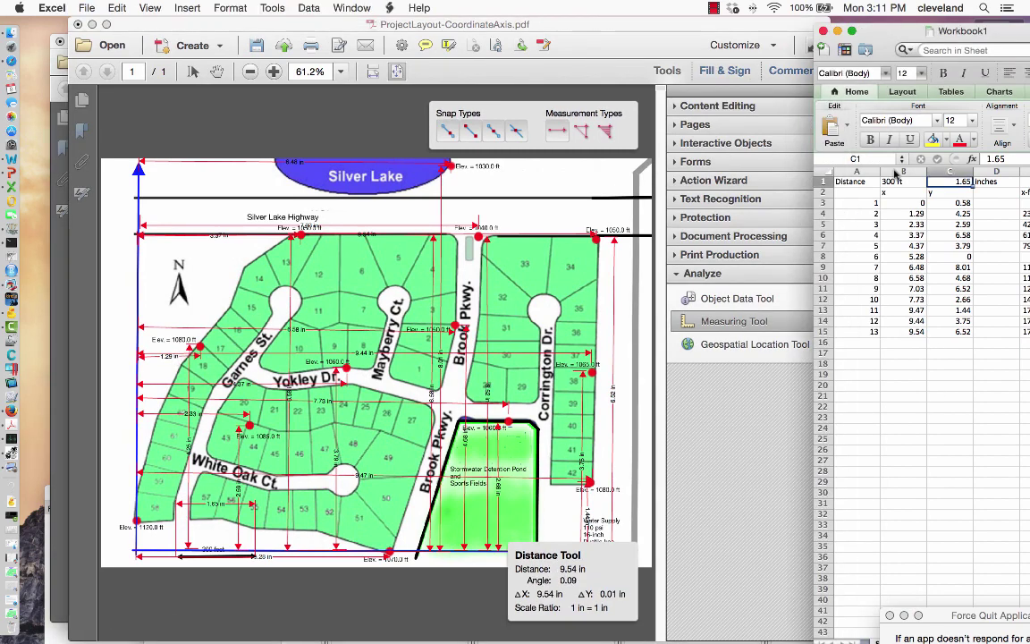
left_click_drag(897, 30, 598, 25)
left_click_drag(617, 196, 666, 324)
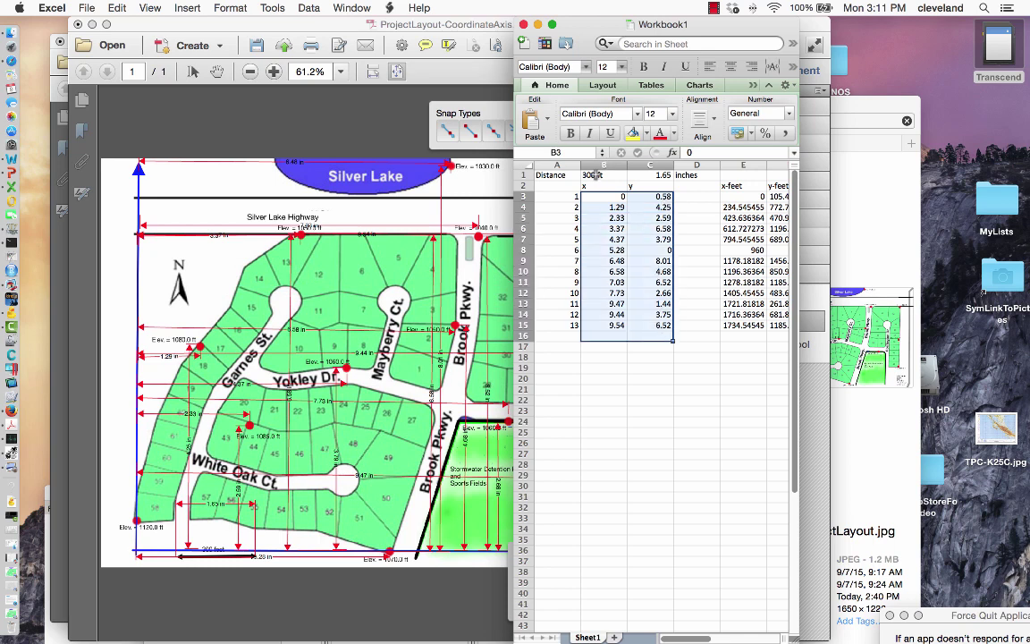
- Widen the workbook to columns F–J and inspect the 300 ft/1.65 scale and E3/F3 feet formulas
left_click(608, 175)
left_click_drag(608, 176, 653, 178)
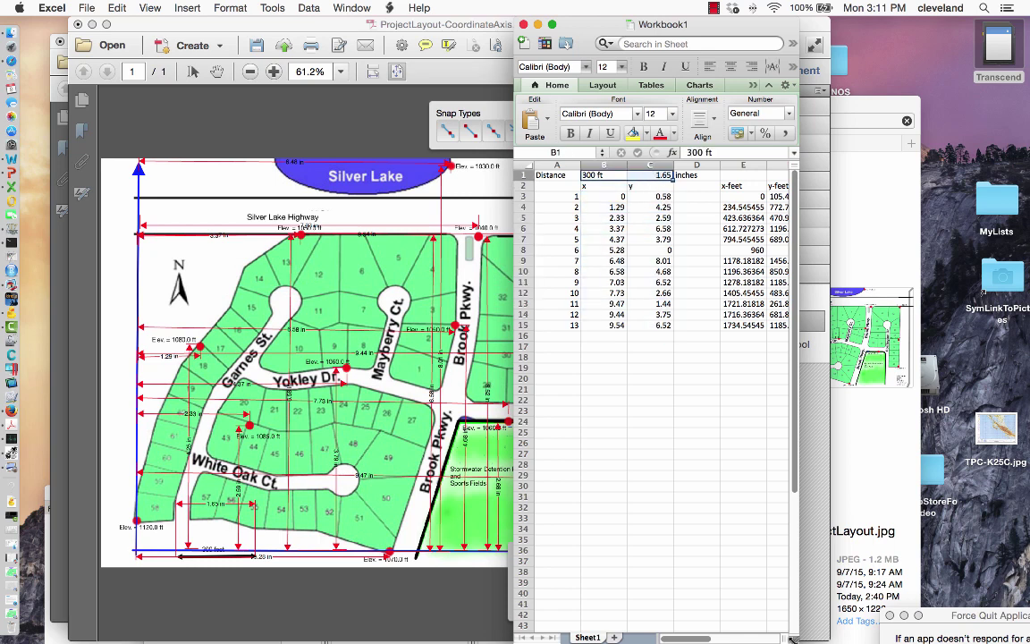
left_click_drag(791, 638, 1015, 639)
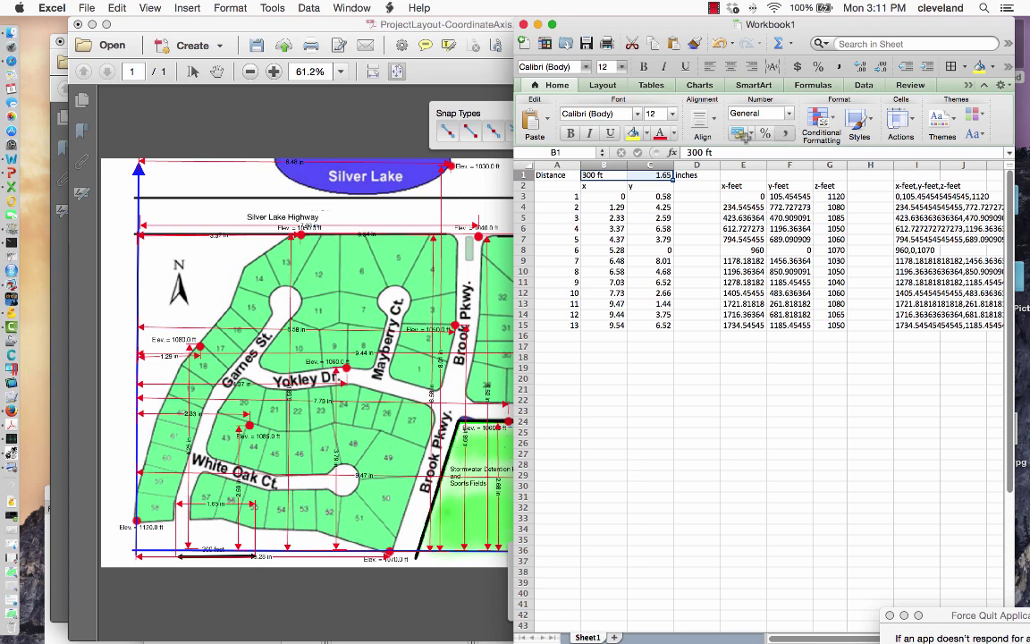
left_click(735, 197)
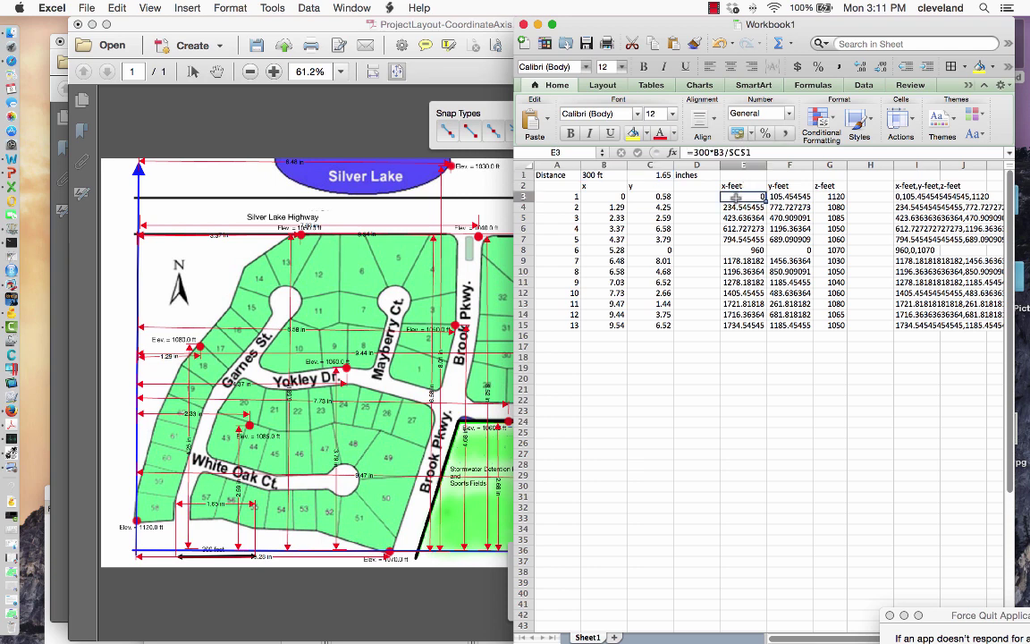
left_click(780, 197)
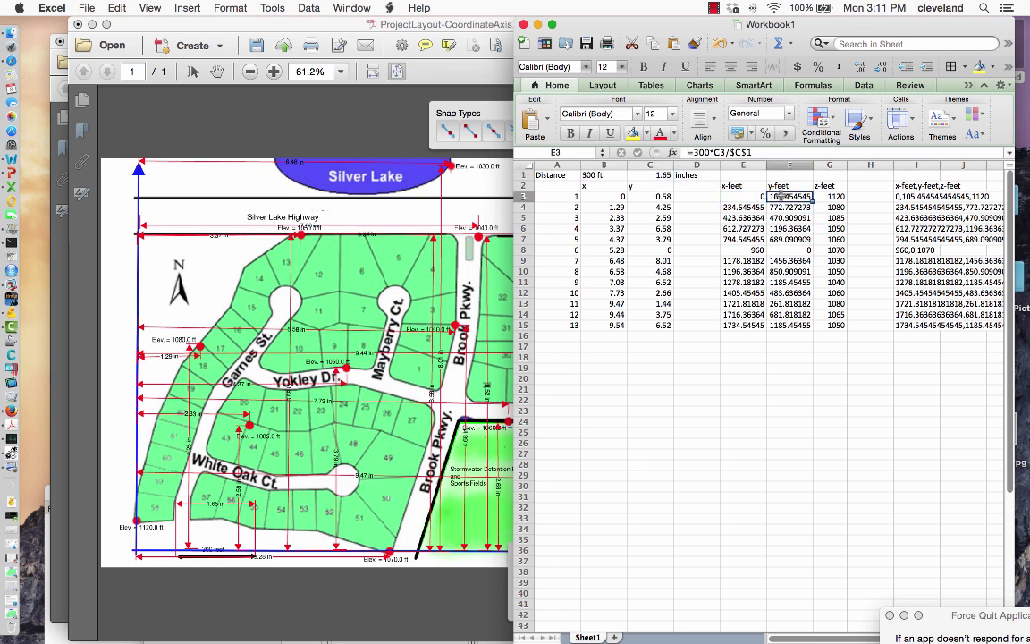
left_click(731, 195)
left_click(602, 175)
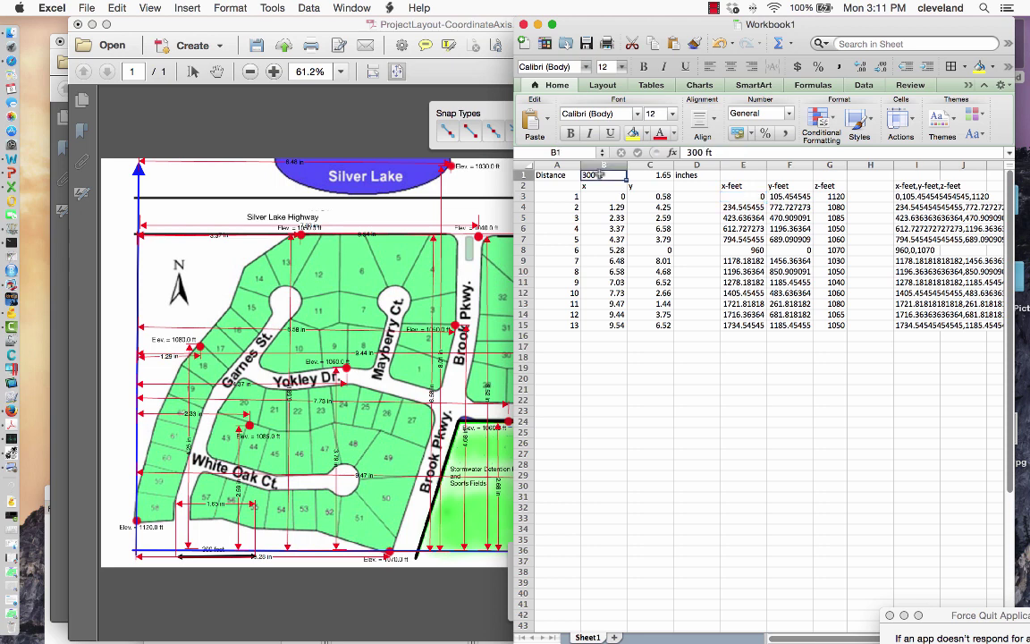
left_click(650, 176)
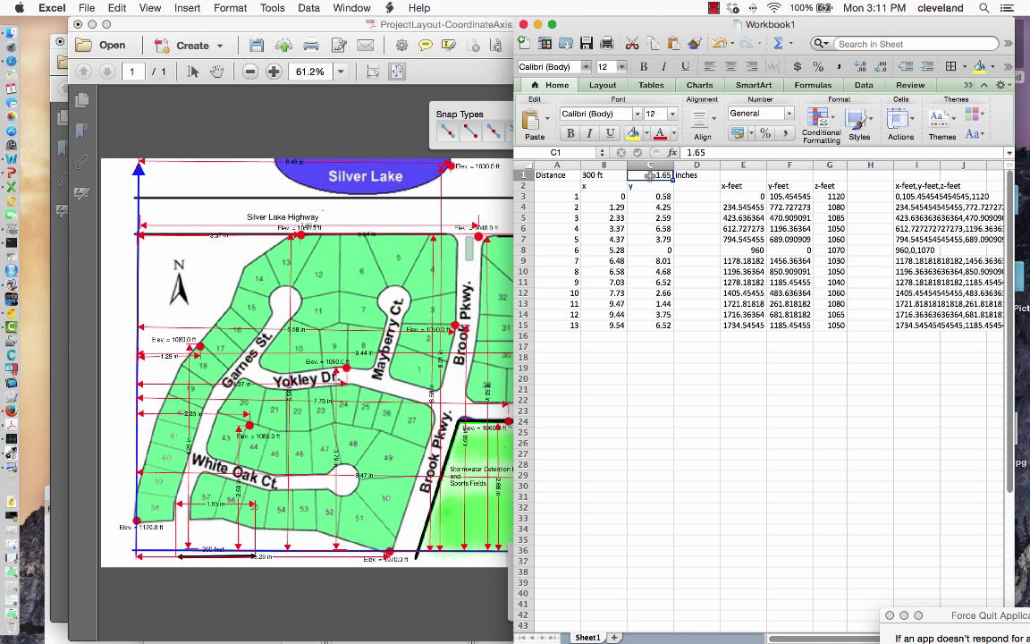
- Review the x-feet, y-feet and z elevation values and the CONCATENATE x,y,z lines in column I
left_click_drag(731, 196, 742, 325)
left_click_drag(771, 196, 784, 325)
left_click(836, 196)
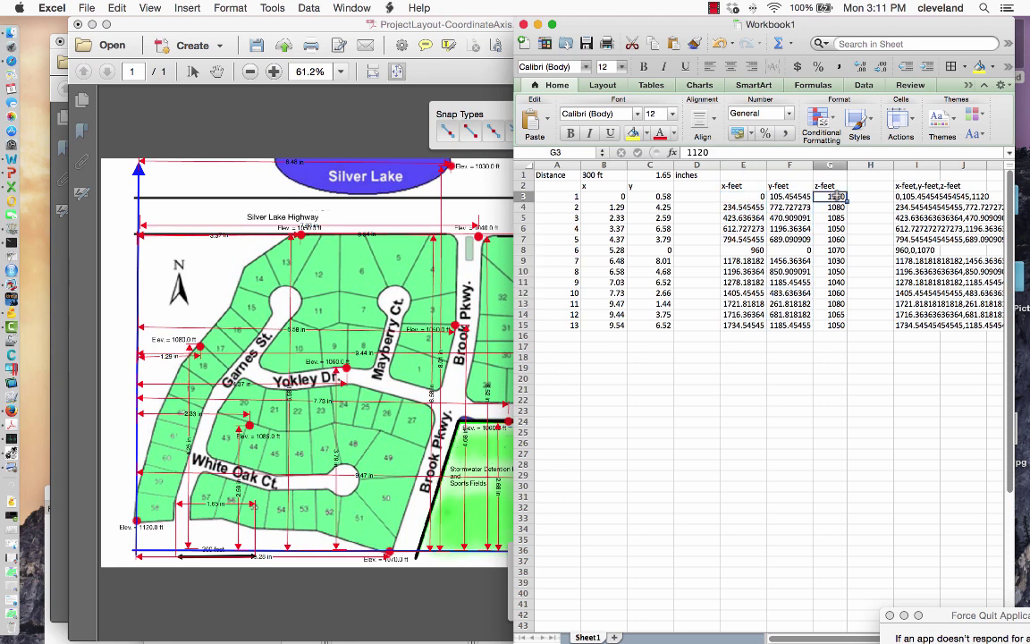
key("Down")
key("Down")
key("Down")
key("Down")
key("Down")
key("Down")
key("Down")
key("Down")
key("Down")
key("Down")
key("Down")
key("Down")
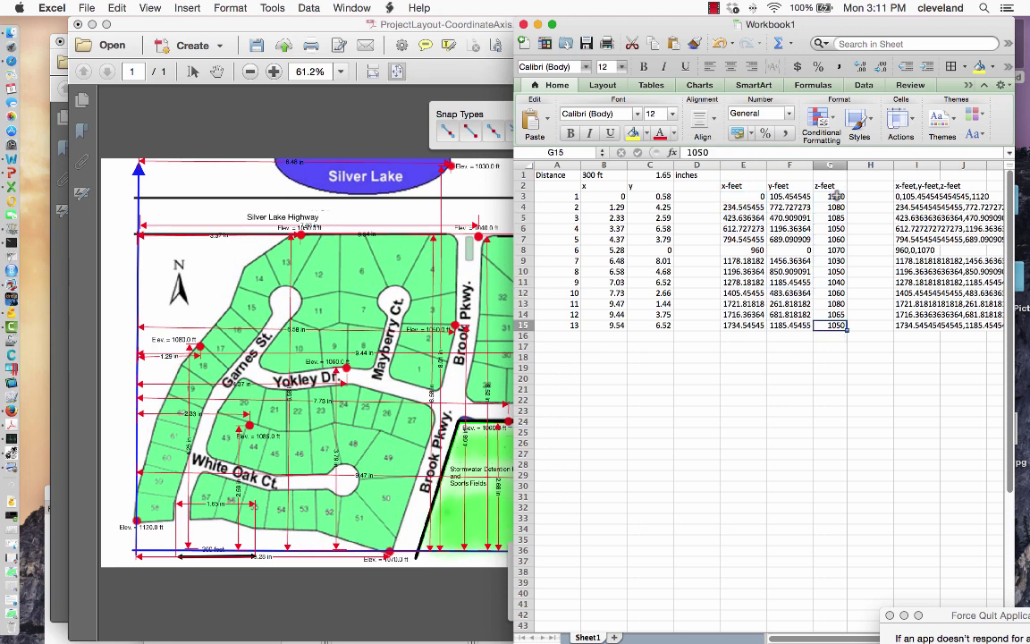
left_click(906, 196)
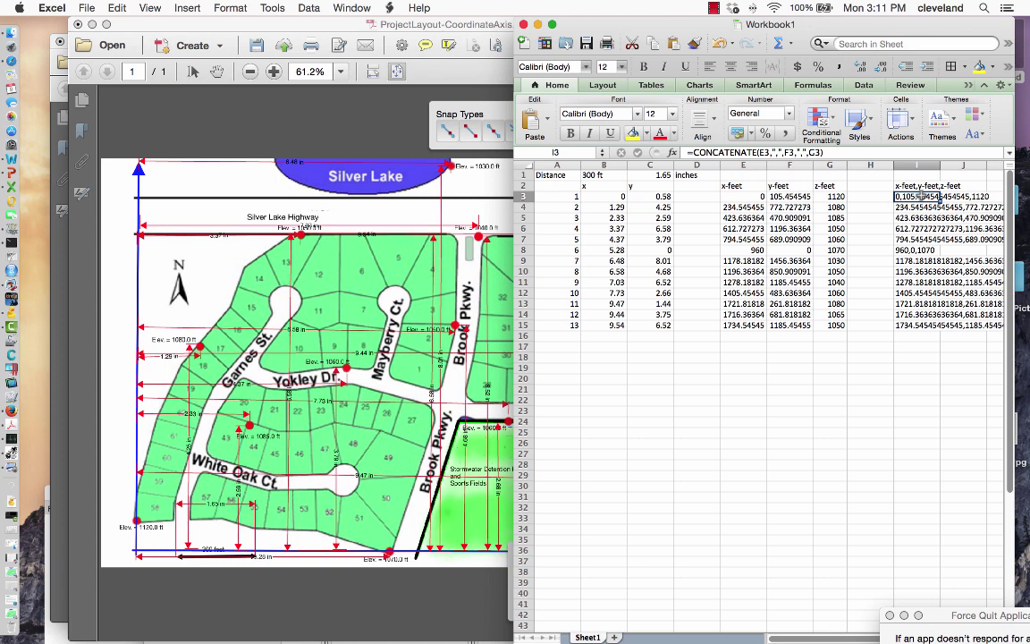
key("Down")
key("Down")
key("Down")
key("Down")
key("Down")
key("Down")
key("Down")
key("Down")
key("Down")
key("Down")
key("Down")
key("Down")
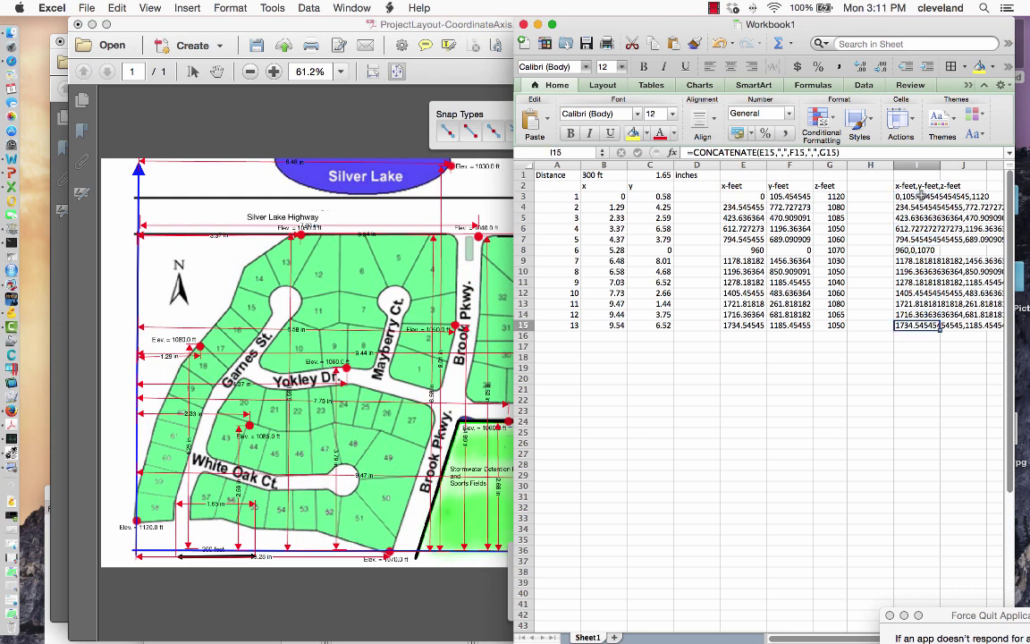
left_click_drag(922, 196, 913, 324)
- Minimize the Excel workbook and both layout PDF windows to reach Finder
left_click(537, 24)
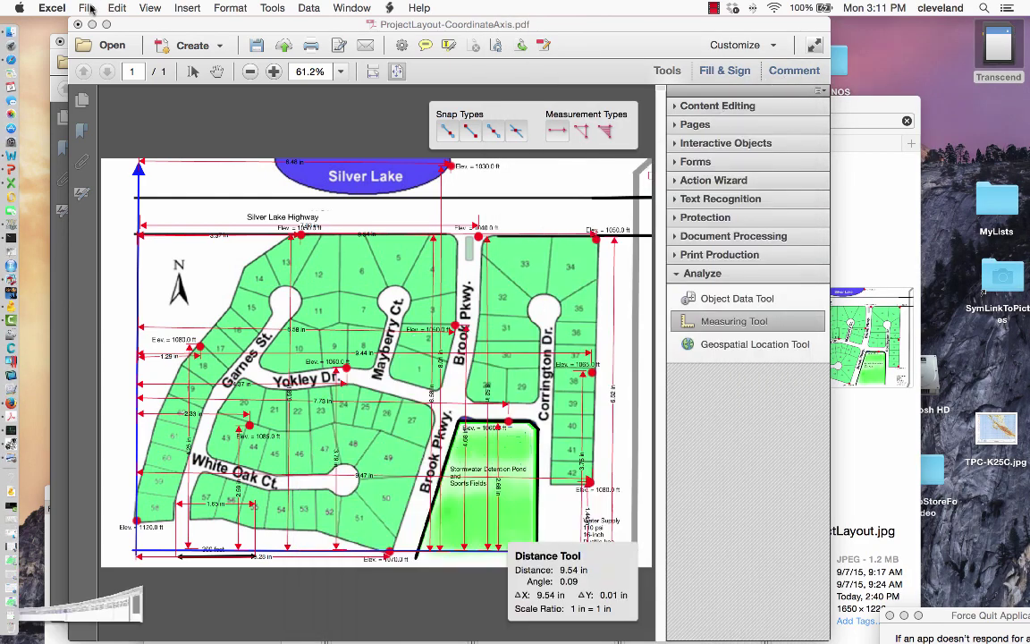
left_click(89, 24)
left_click(74, 43)
- Open ElevationFile2.txt in TextEdit to check its x,y,z lines, then close it
left_click(672, 200)
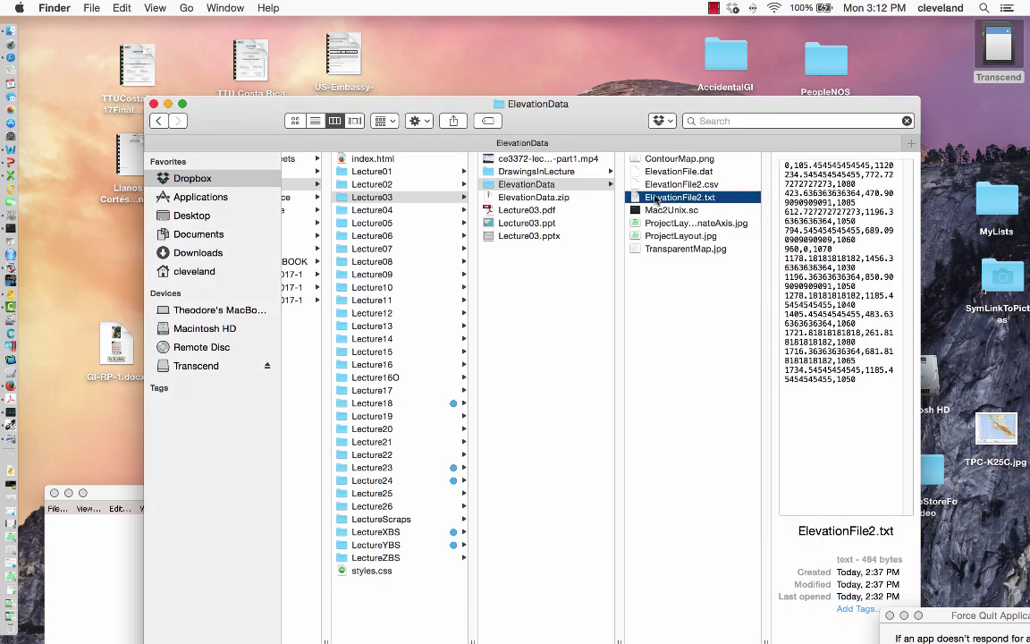
double_click(657, 199)
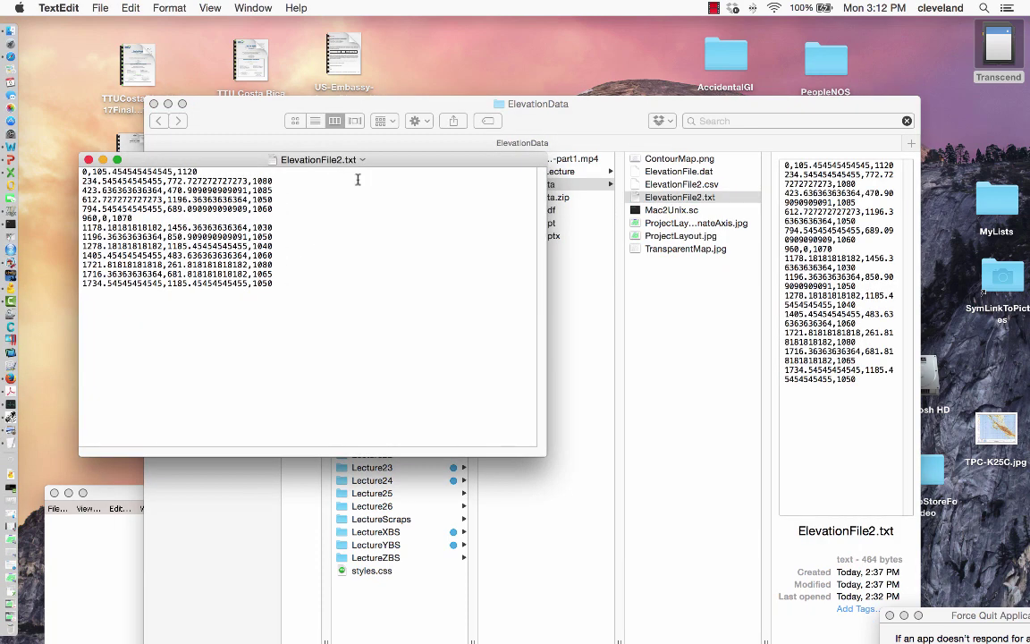
left_click_drag(417, 166, 460, 143)
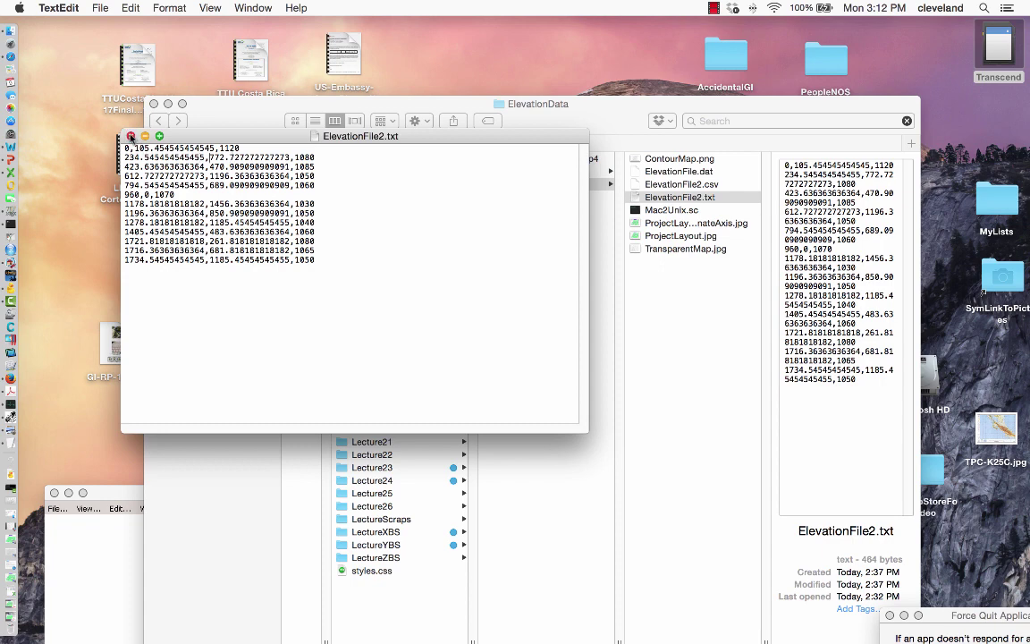
left_click(131, 136)
- Bring up and enlarge the Terminal session, then reopen ElevationFile2.txt in TextEdit
left_click(11, 409)
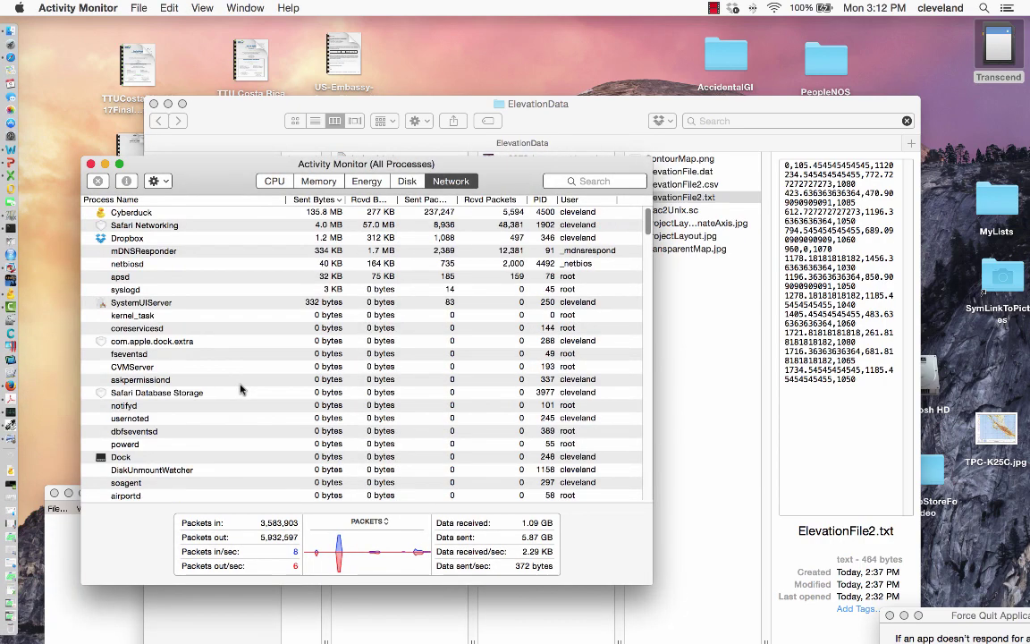
left_click(90, 164)
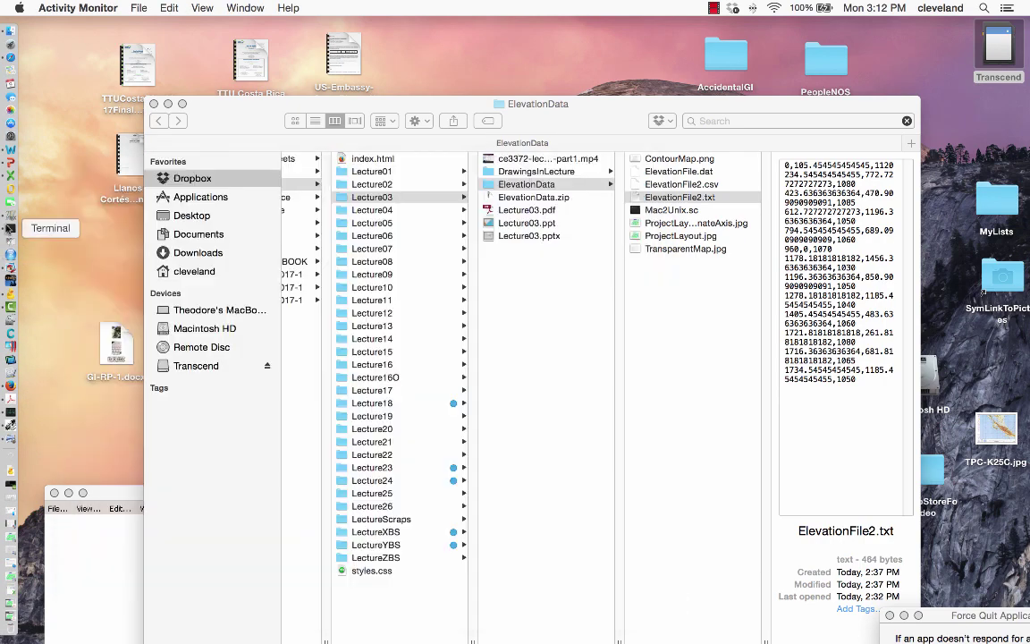
left_click(9, 228)
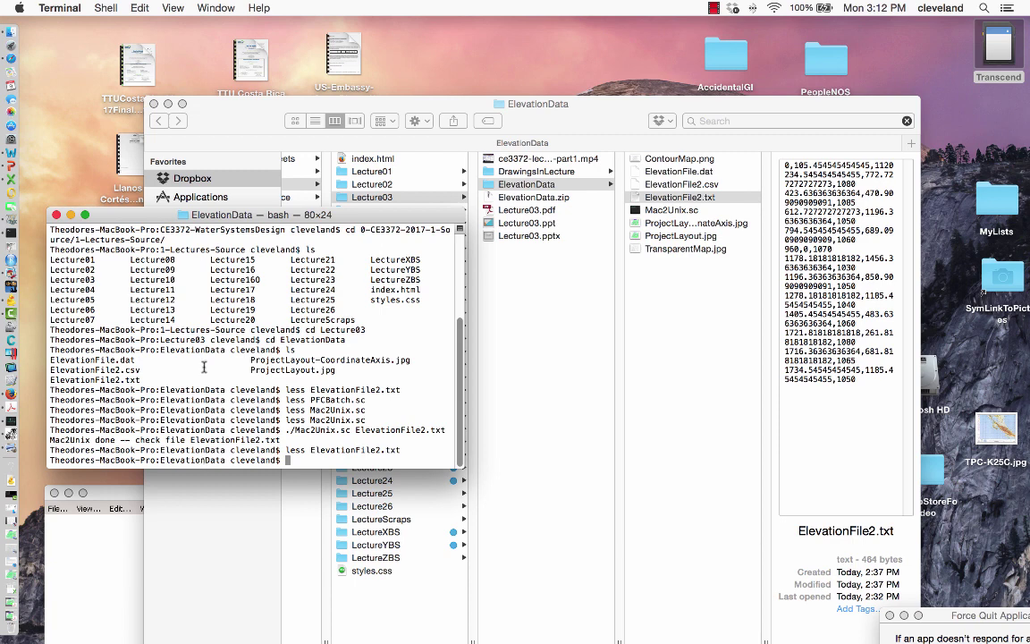
scroll(123, 357, "up", 4)
scroll(413, 447, "down", 4)
left_click_drag(464, 467, 471, 525)
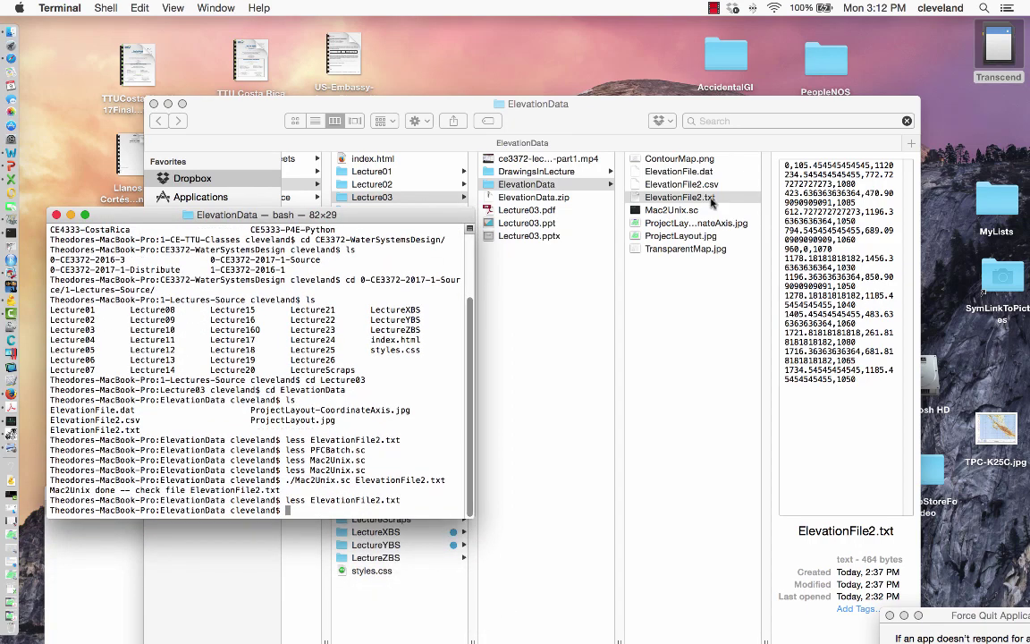
left_click(654, 201)
double_click(654, 202)
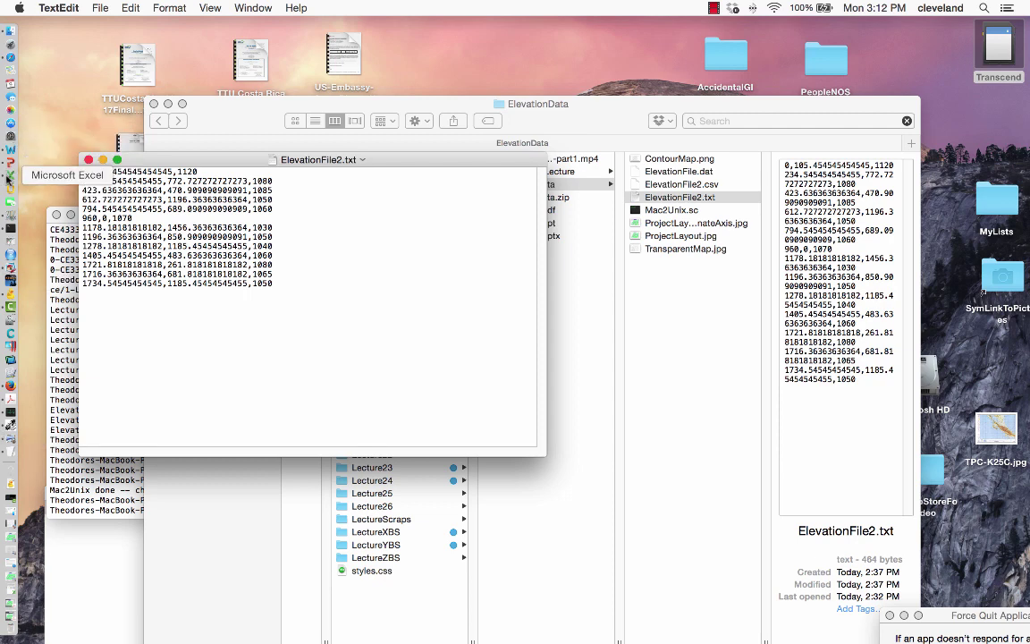
- Copy the combined x,y,z values in I3:I15 from Workbook1
left_click(10, 175)
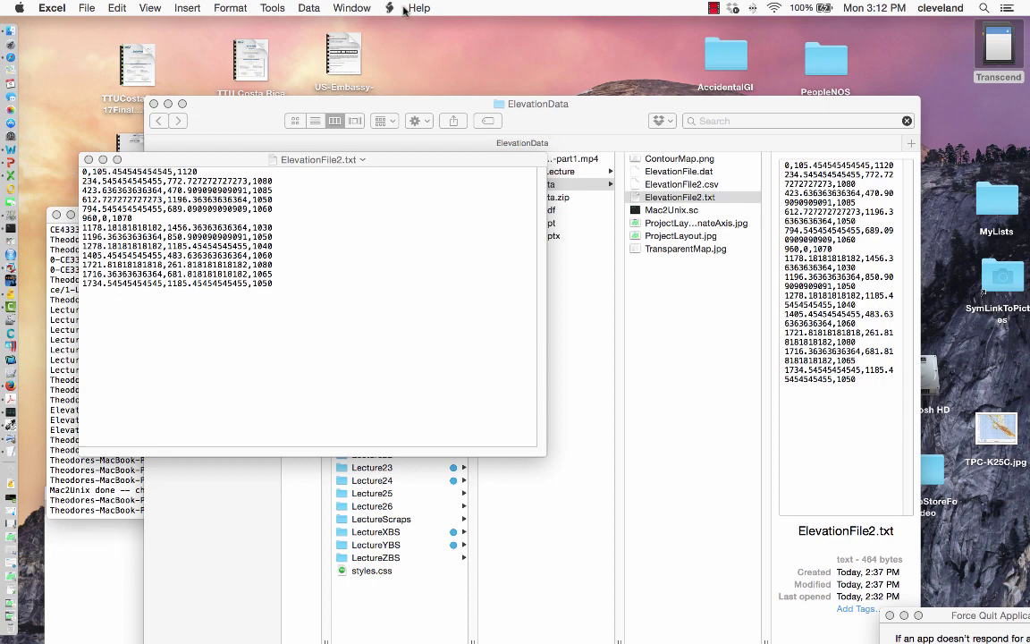
left_click(85, 8)
mouse_move(353, 6)
left_click(370, 181)
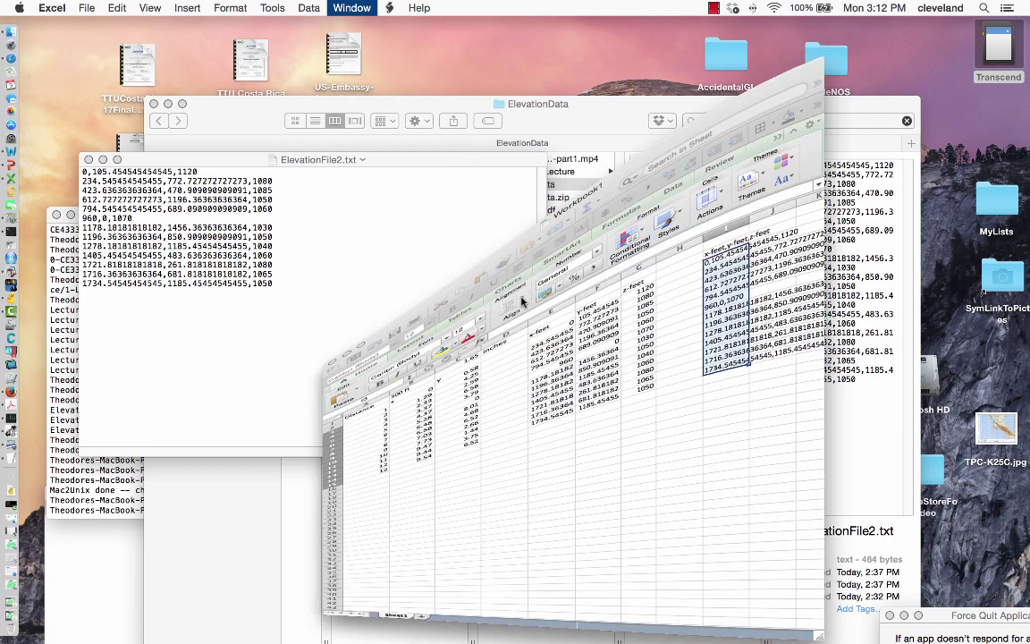
left_click_drag(909, 197, 909, 336)
key("super+c")
- Replace all text in ElevationFile2.txt with the copied x,y,z lines and close it
left_click(81, 297)
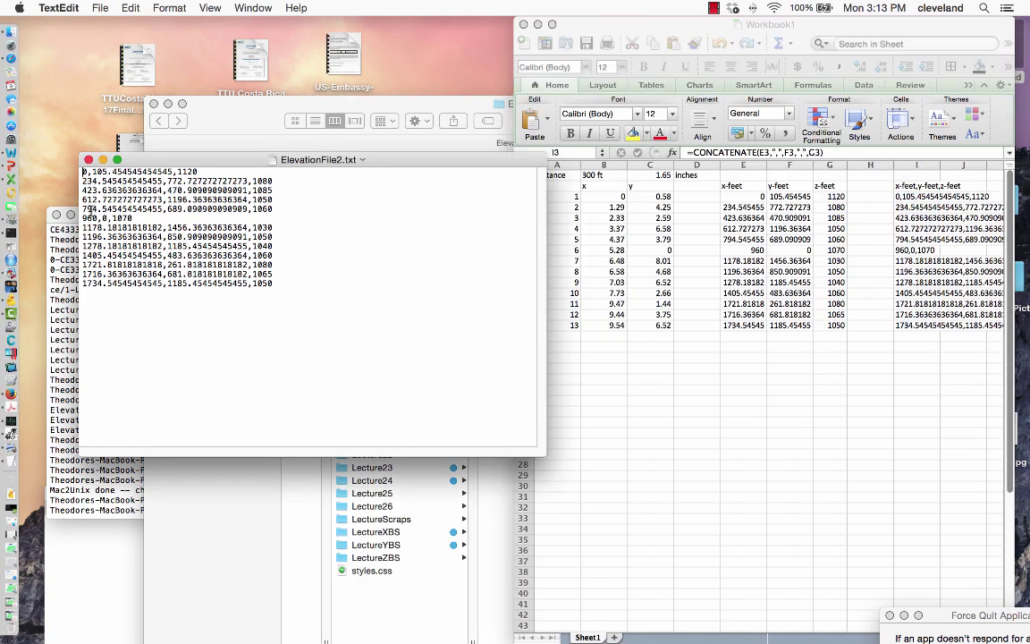
left_click_drag(82, 169, 287, 286)
key("super+v")
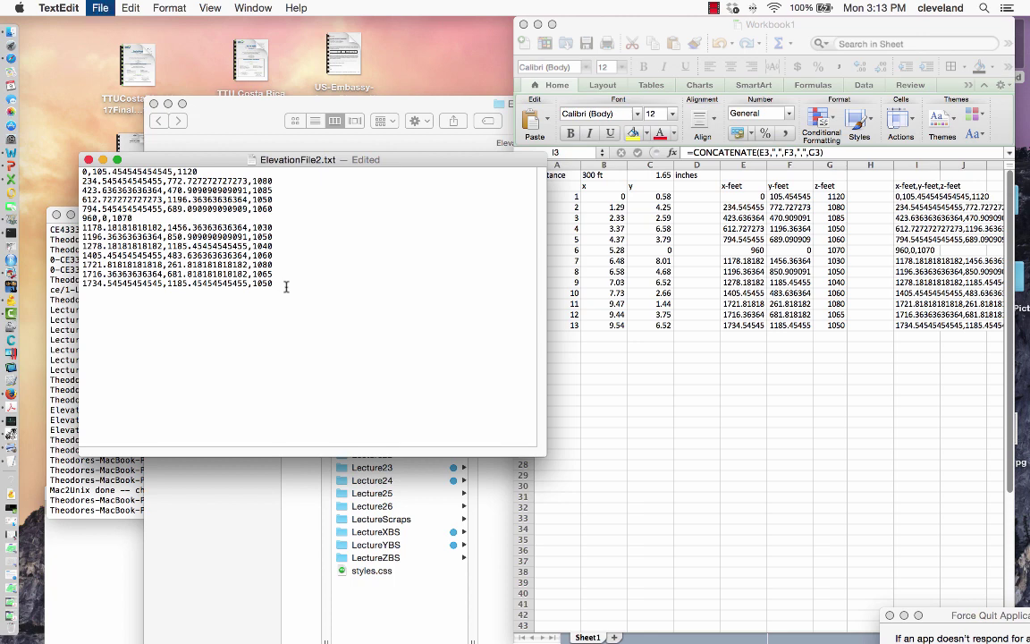
key("super+w")
- View ElevationFile2.txt in Terminal with less
left_click(88, 449)
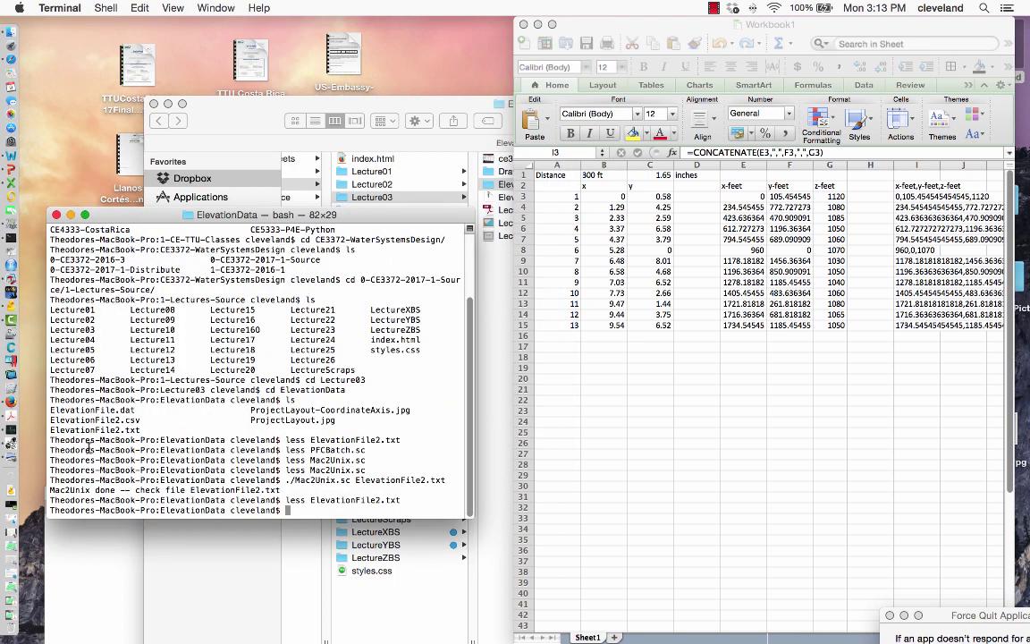
type("less ElevationFile2.txt")
key("Return")
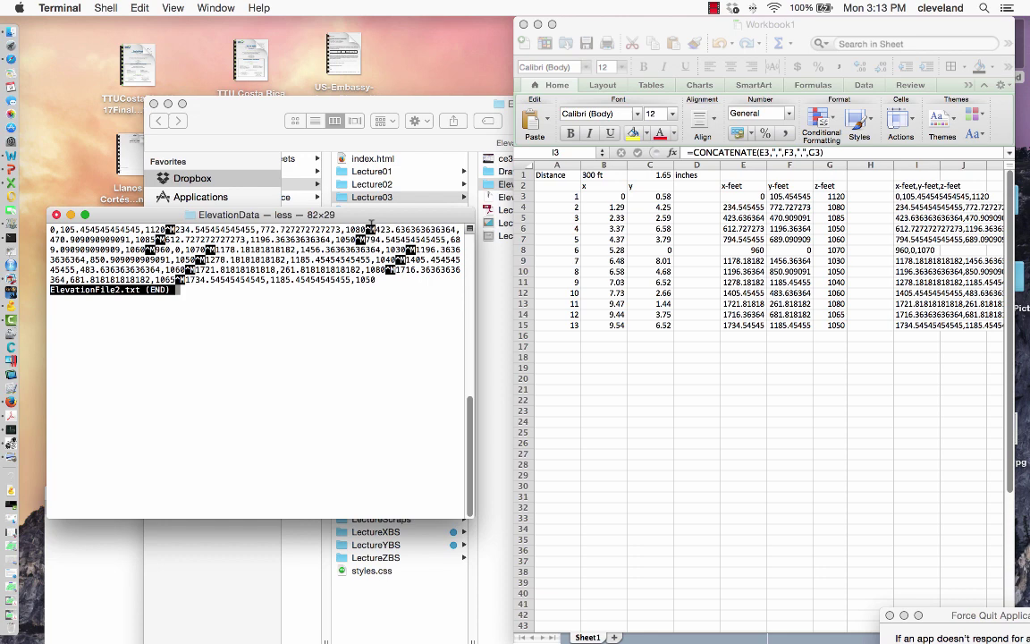
key("q")
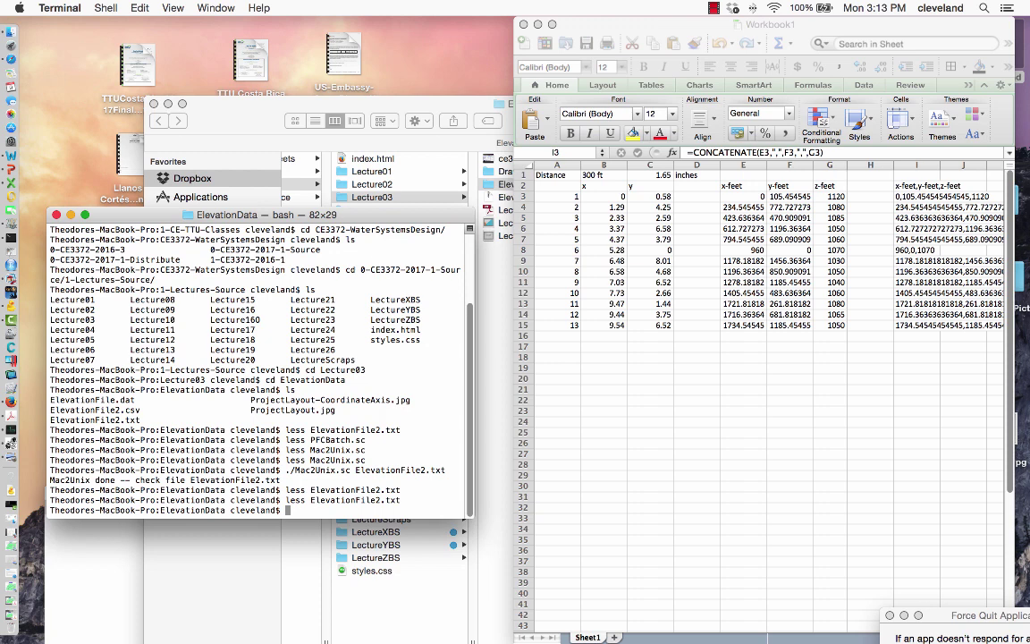
- View the Mac2Unix.sc script contents with less
key("Up")
key("Up")
key("Up")
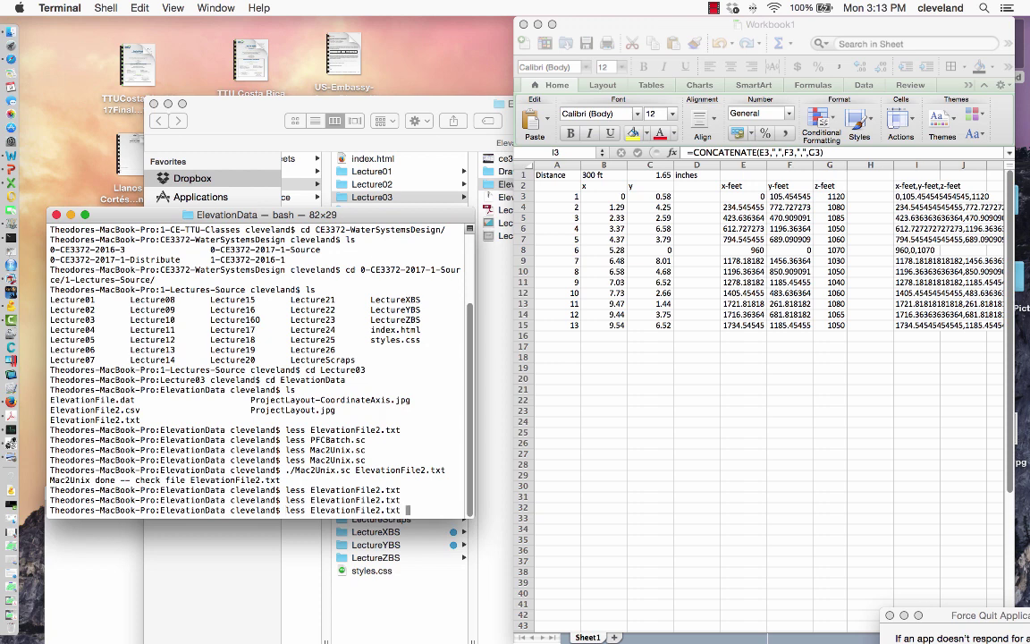
key("Up")
key("Return")
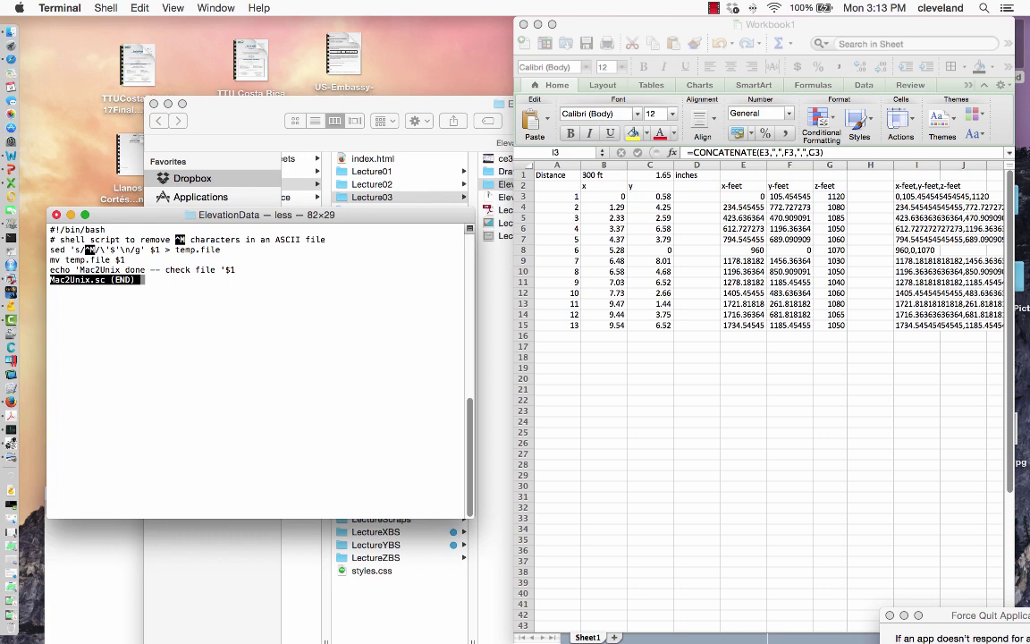
key("q")
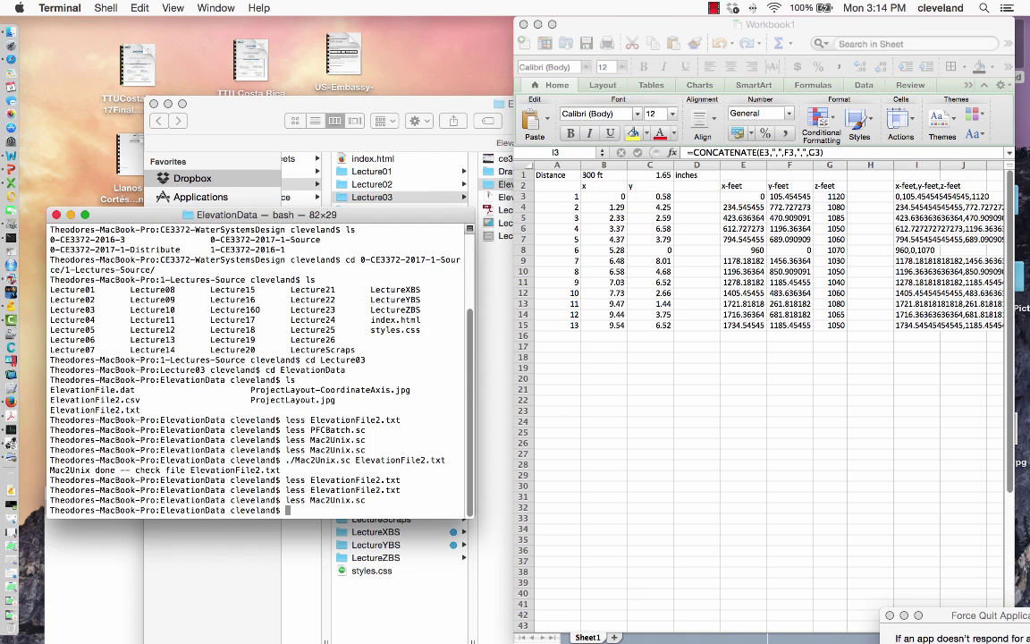
- Run ./Mac2Unix.sc on ElevationFile2.txt and view the converted file to verify
key("Up")
key("Up")
key("Up")
key("Up")
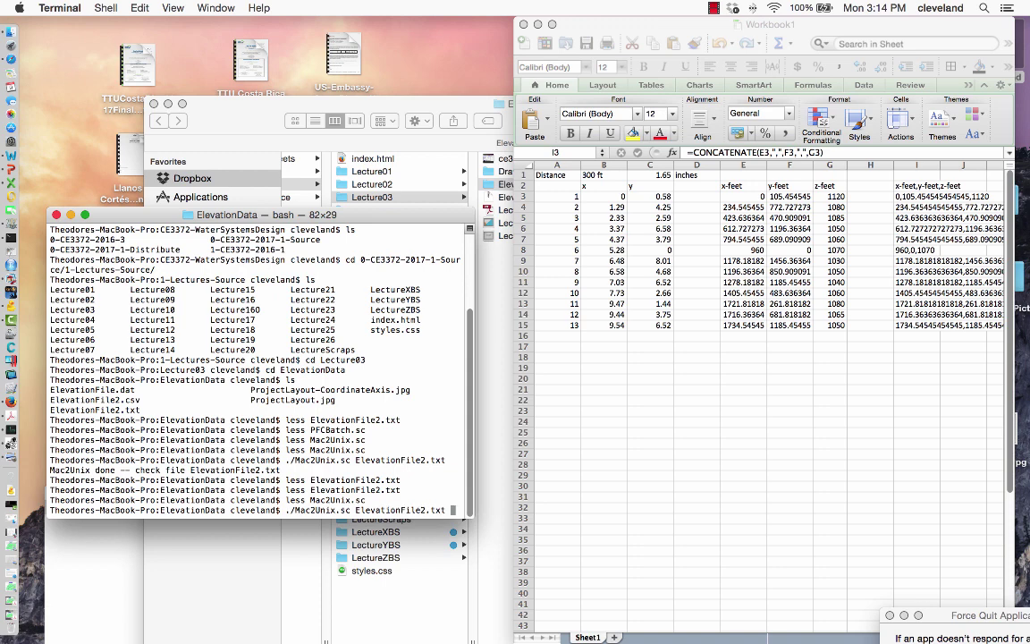
key("Return")
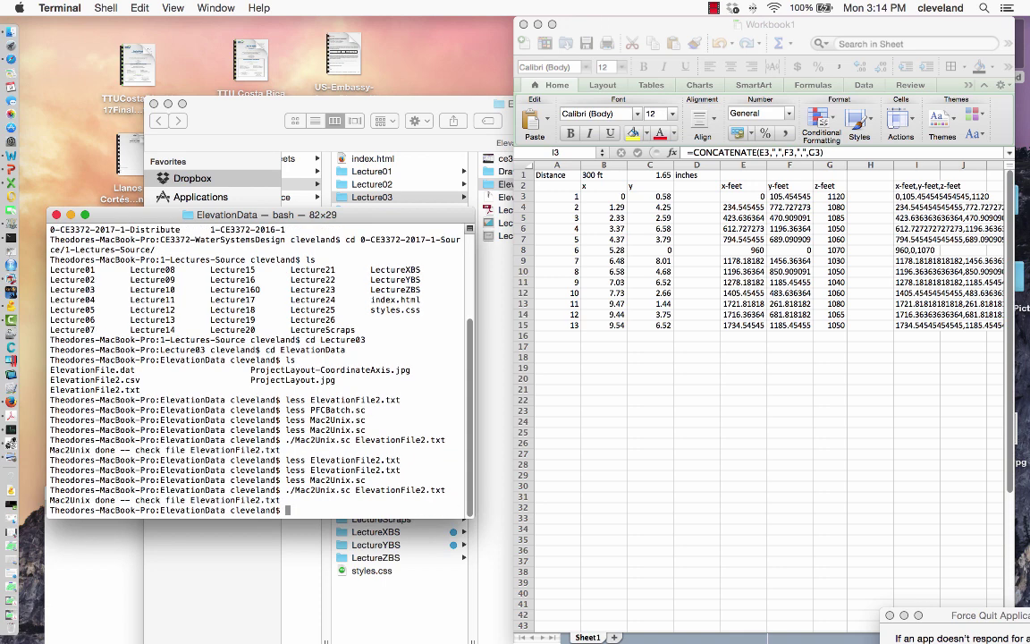
key("Up")
key("Up")
key("Up")
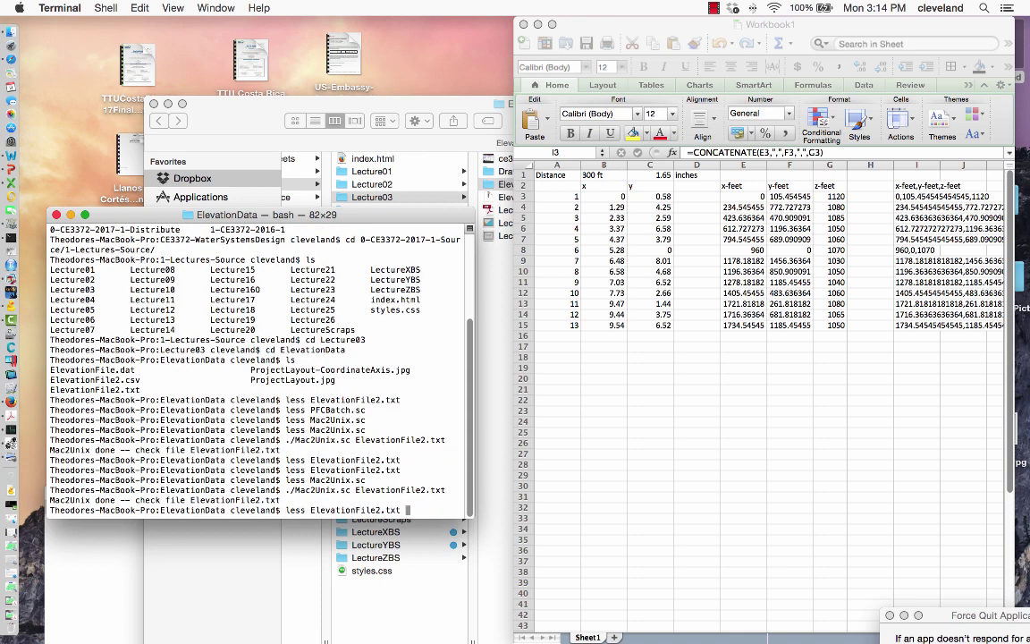
key("Return")
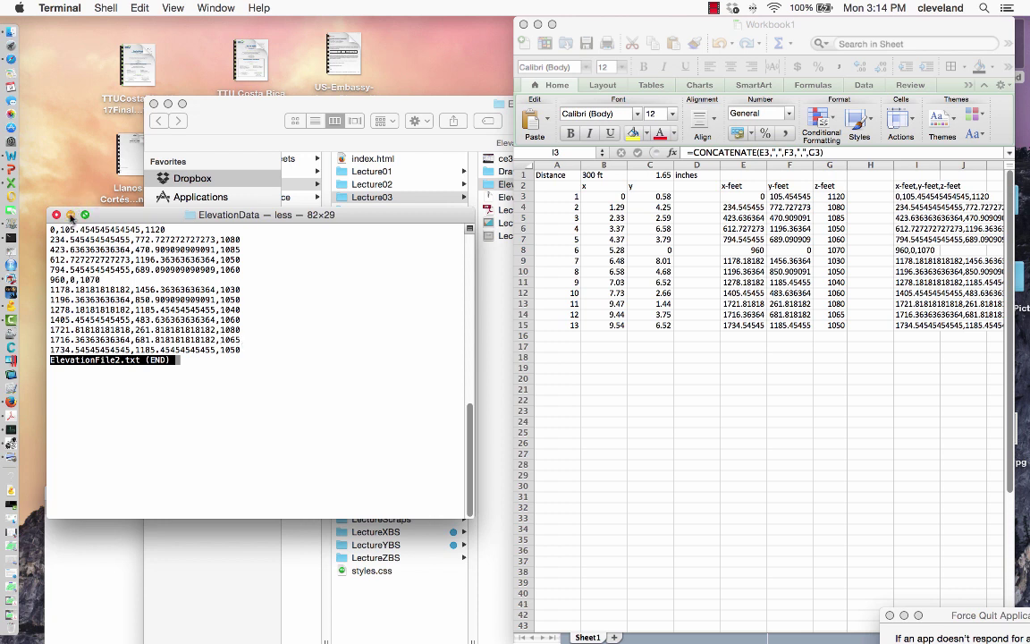
- Minimize Terminal and move the QuickGrid contour window into full view
left_click(70, 216)
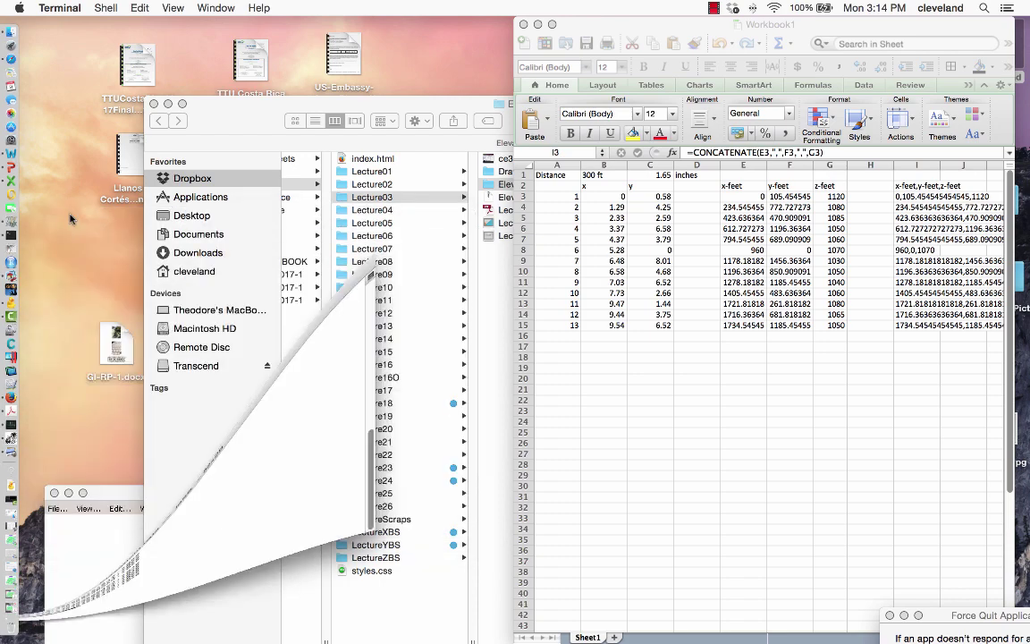
left_click(110, 494)
left_click_drag(110, 493, 122, 26)
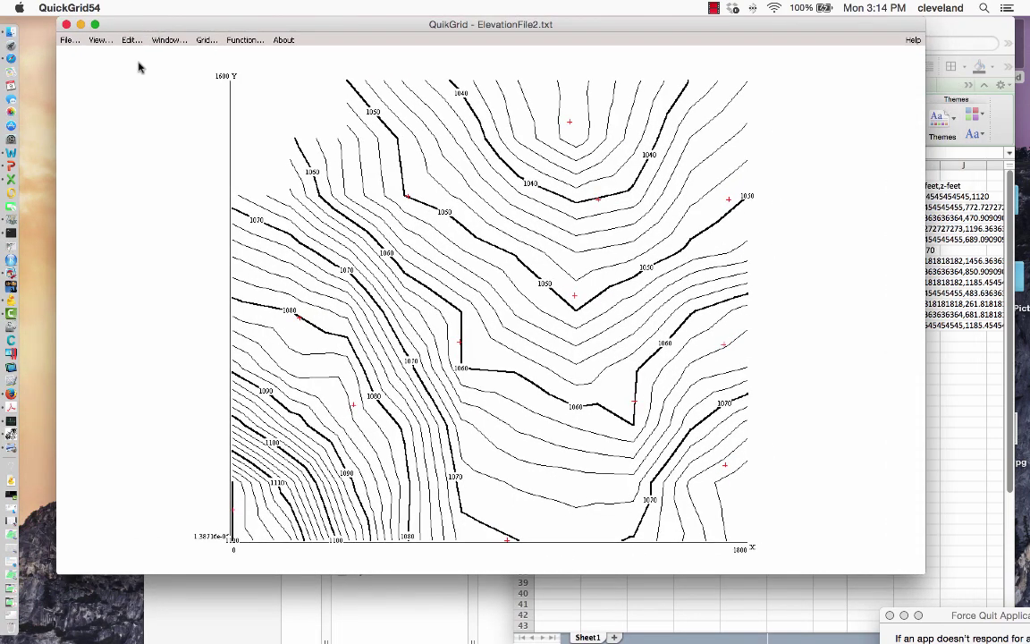
- Load ElevationFile2.txt as metric scattered data points to regenerate the contours
left_click(68, 40)
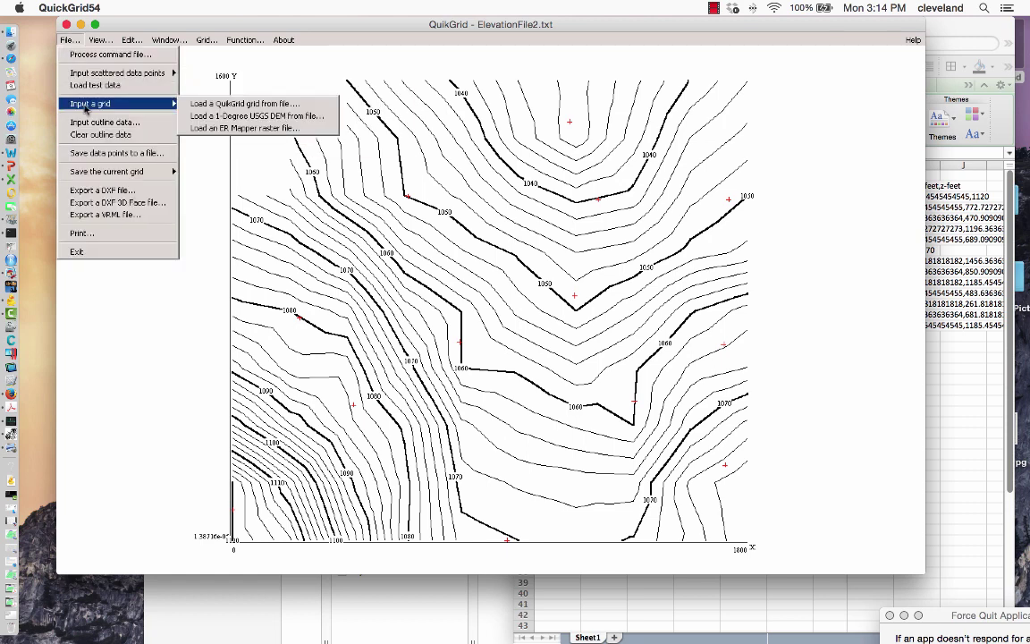
left_click(218, 72)
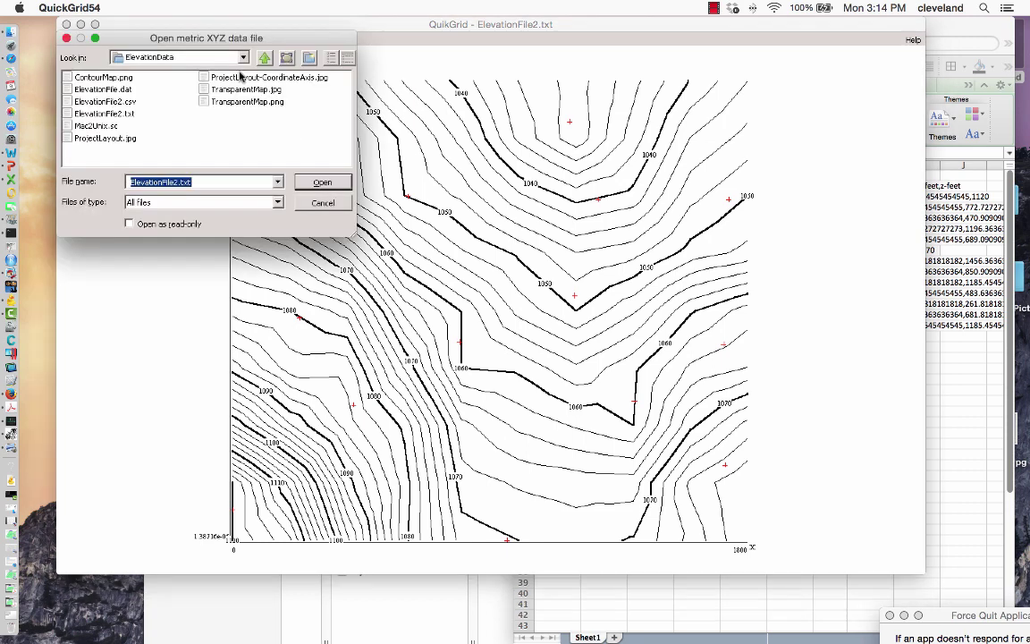
left_click(112, 114)
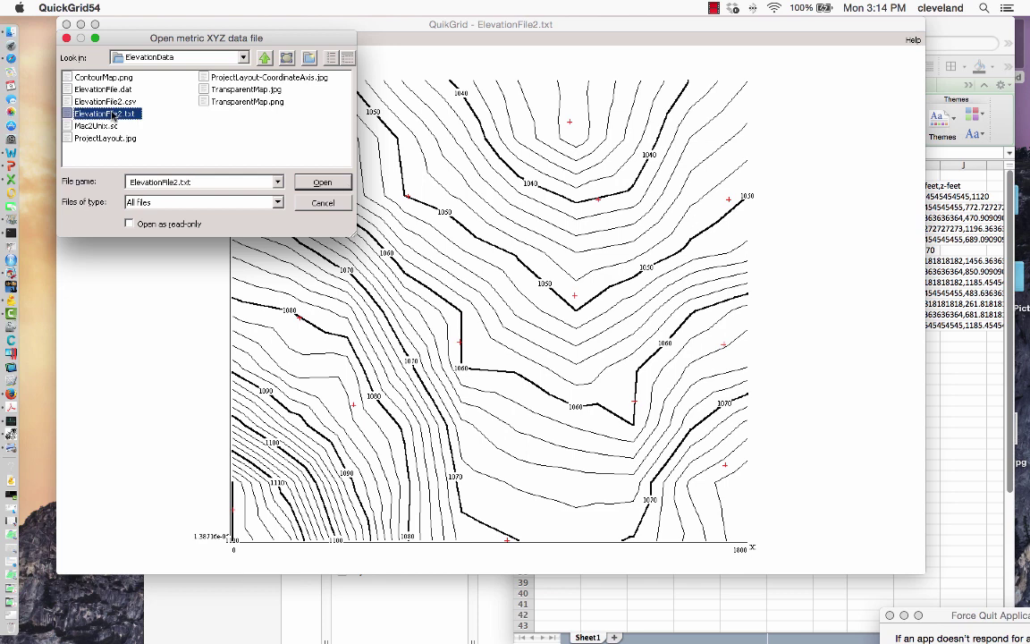
left_click(322, 181)
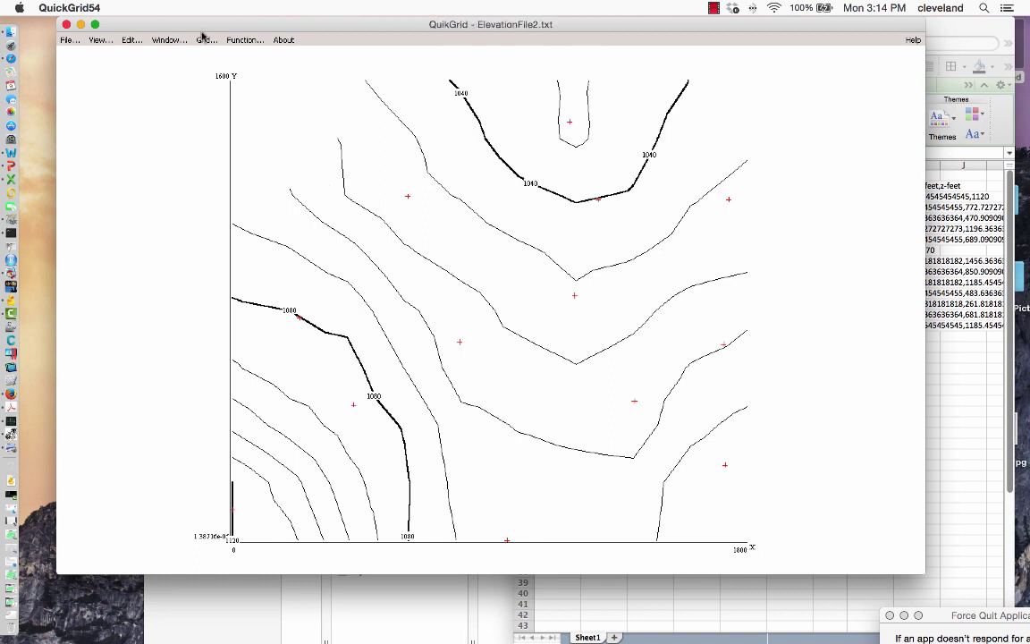
- Change the contour bold-line spacing from 40 to 5
left_click(132, 40)
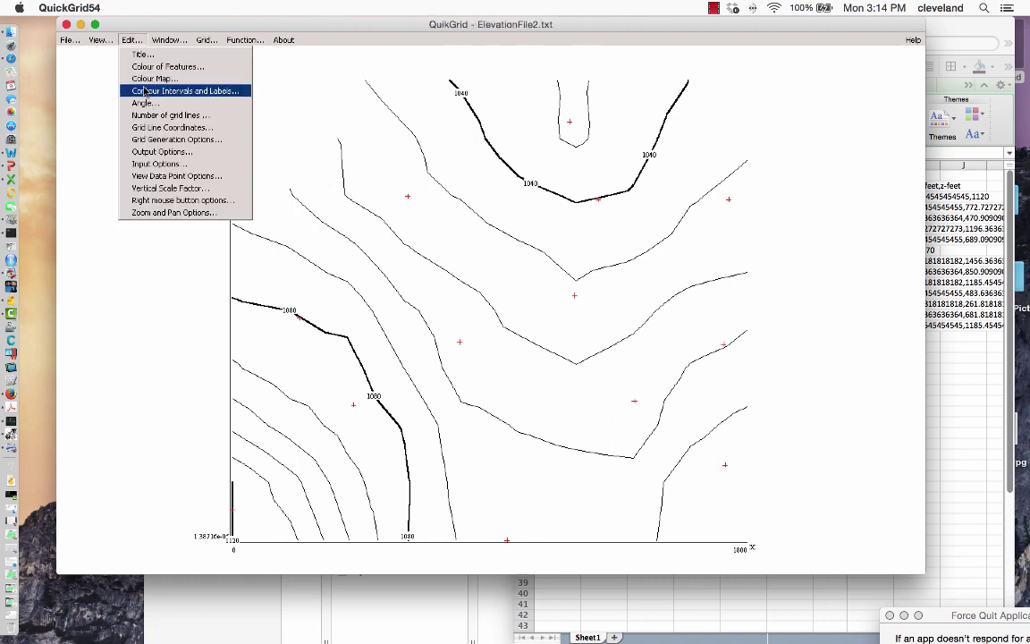
left_click(184, 90)
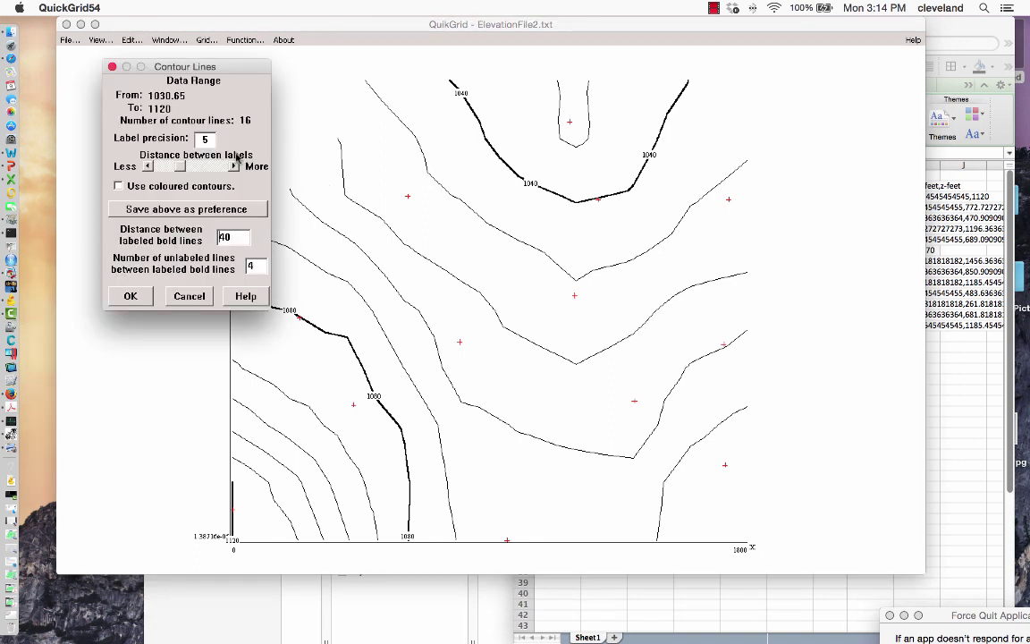
double_click(225, 237)
type("5")
left_click(131, 297)
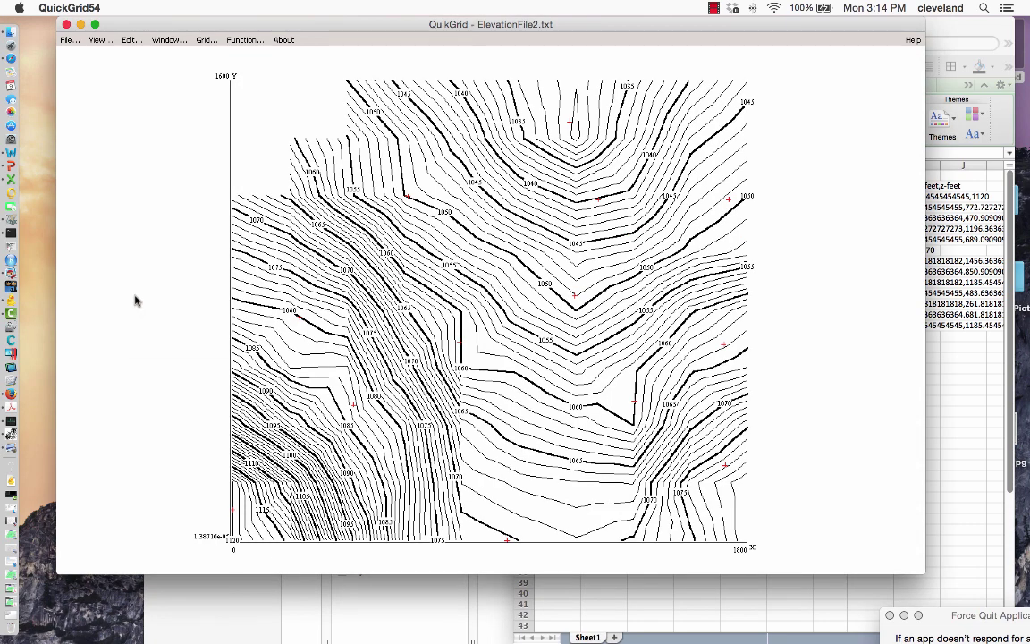
- Set bold contour lines every 6 with 2 unlabeled lines between
left_click(131, 44)
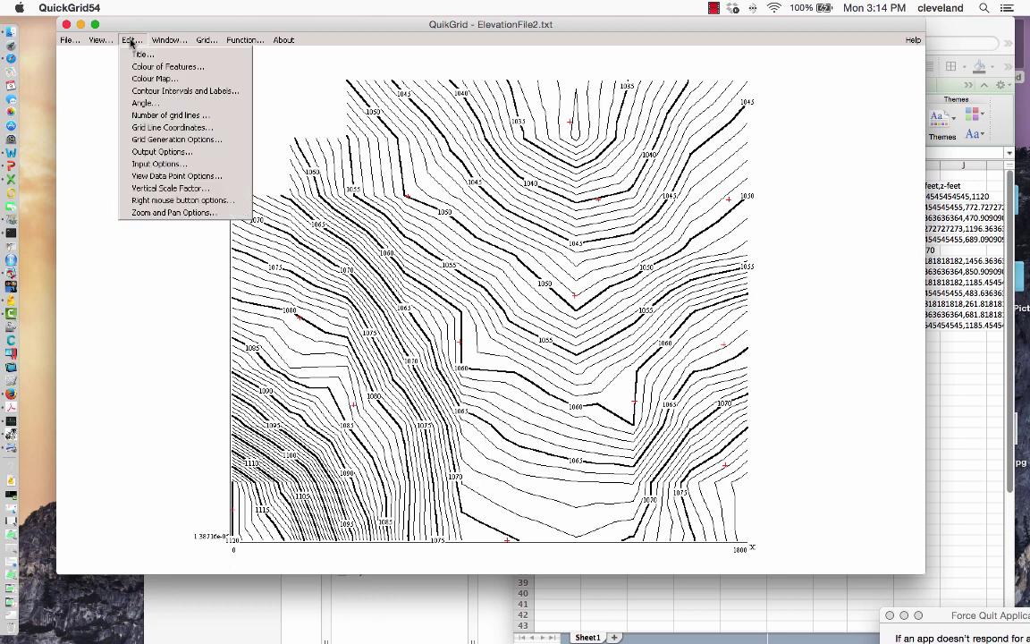
left_click(133, 93)
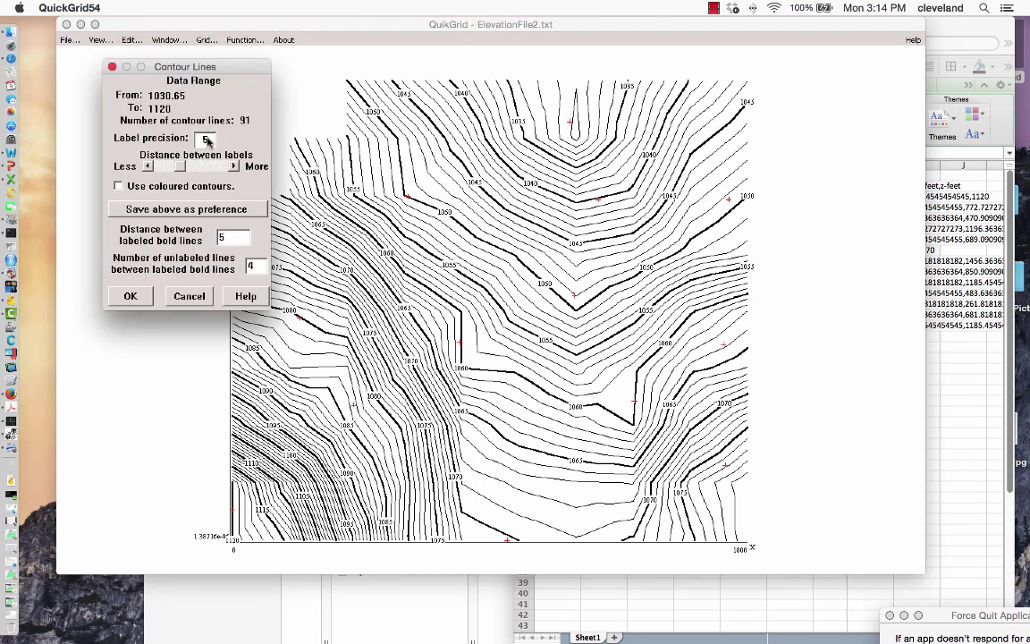
key("Tab")
key("shift+Tab")
type("6")
key("Tab")
type("2")
left_click(130, 296)
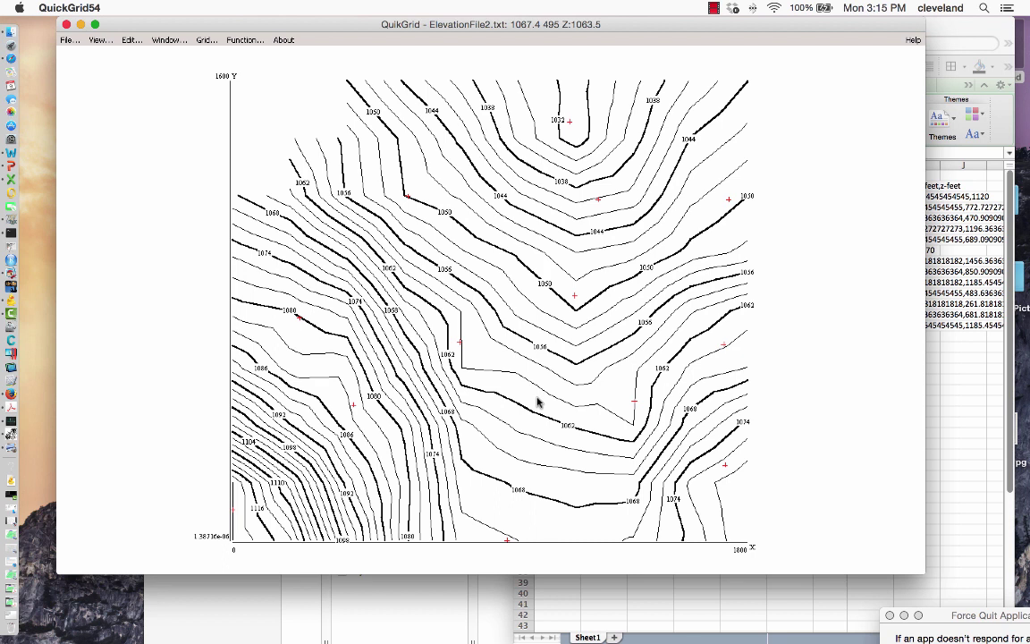
- Copy the contour map as a bitmap and minimize the plot window
left_click(164, 40)
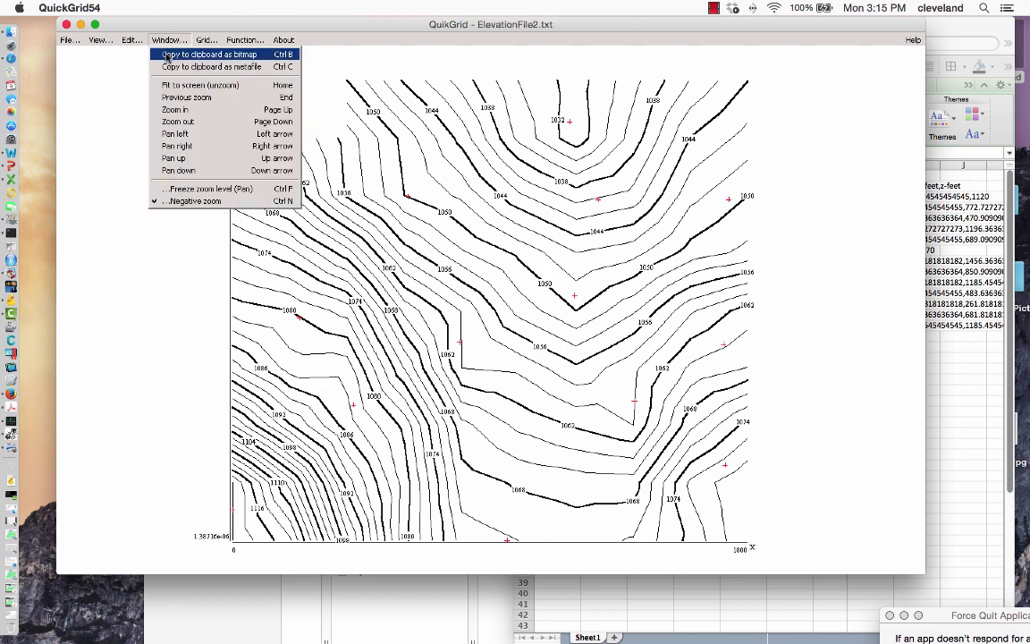
left_click(165, 56)
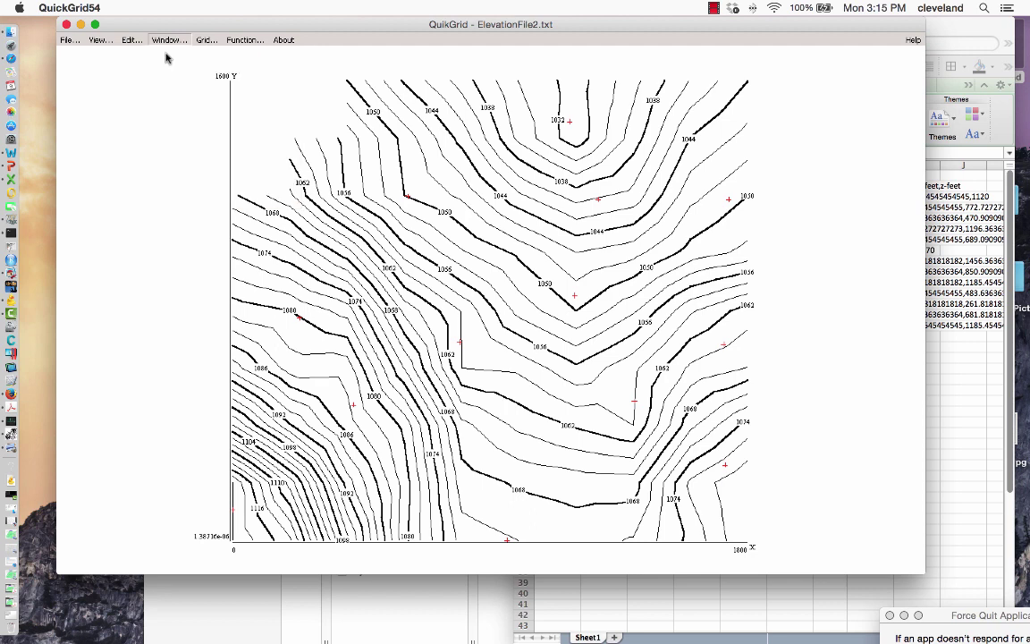
left_click(81, 24)
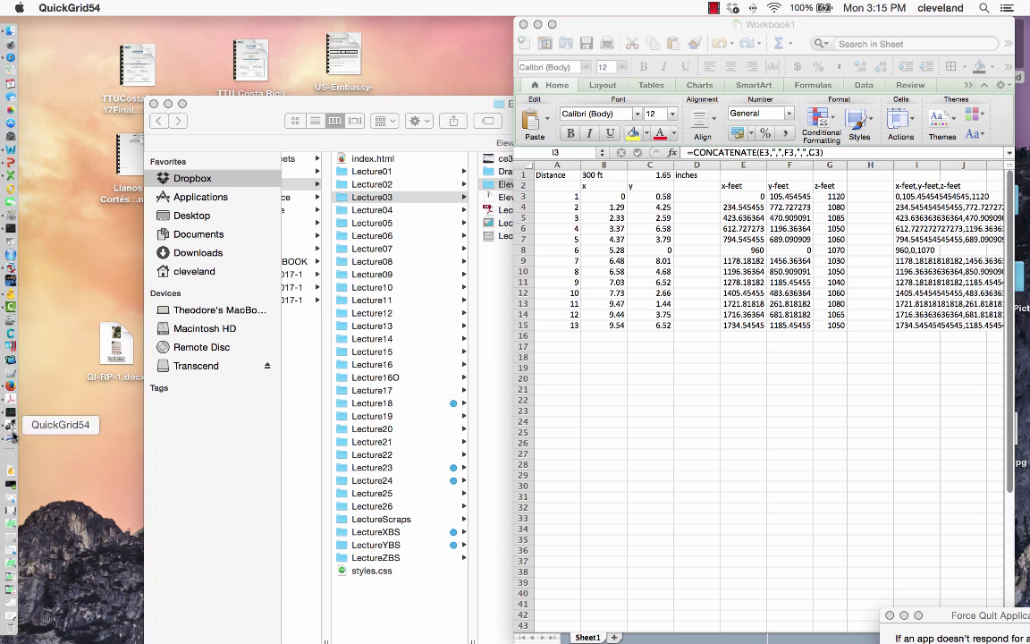
- In Preview, create a new image from the copied contour plot and fit its window
left_click(10, 436)
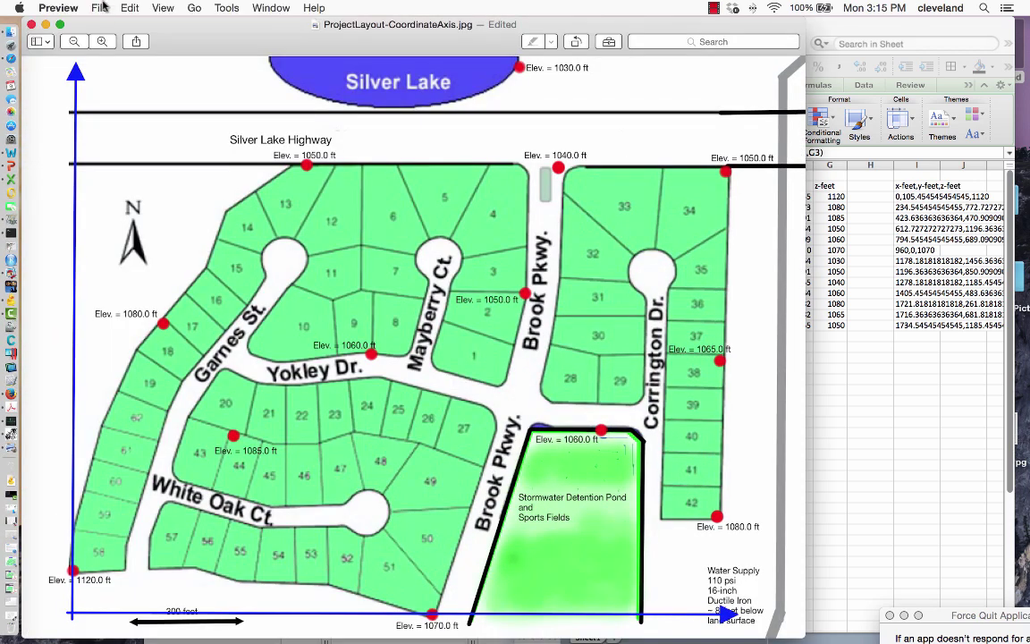
left_click(101, 8)
left_click(115, 27)
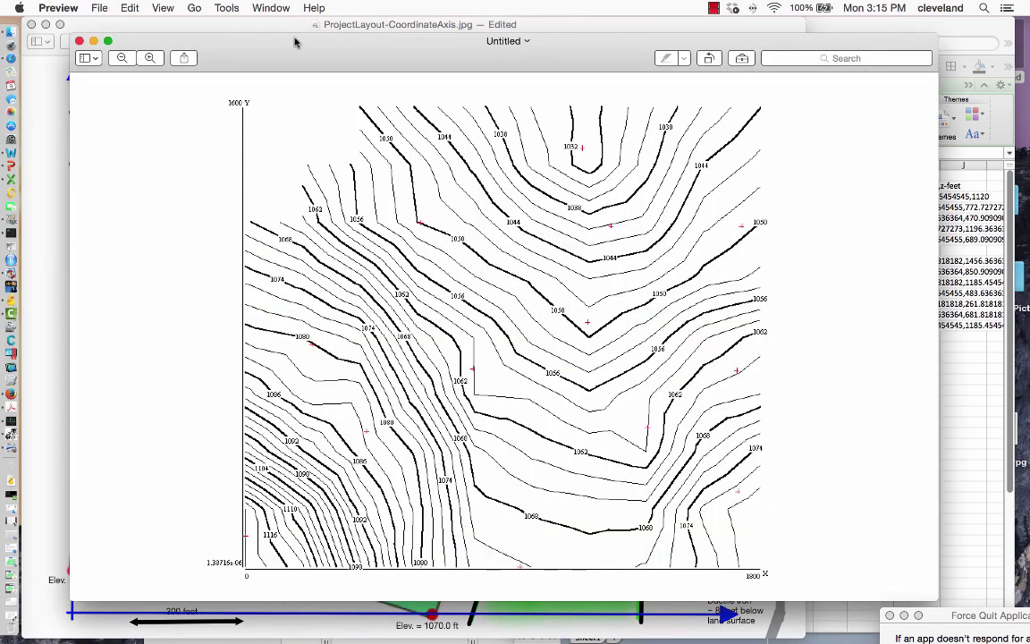
left_click_drag(295, 42, 251, 30)
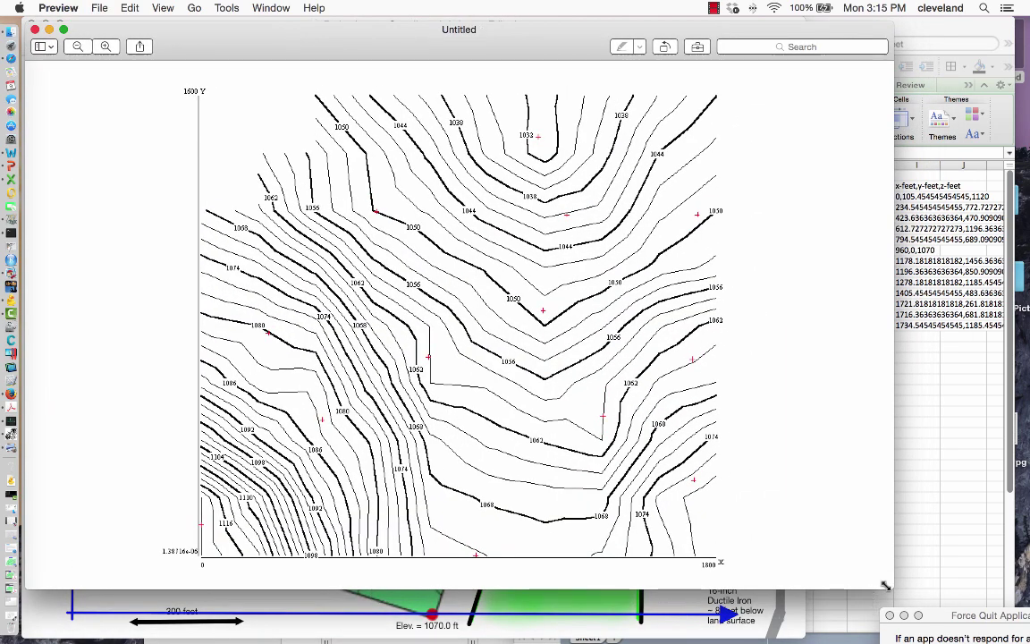
key("super+0")
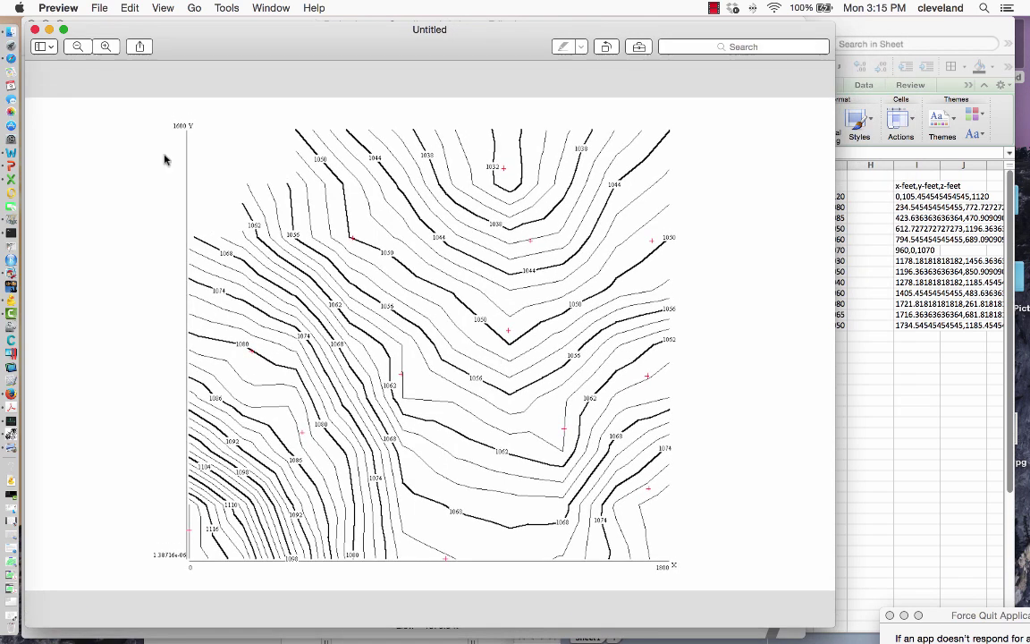
- Save the new image as ContourMap.png, replacing the existing file
left_click(94, 13)
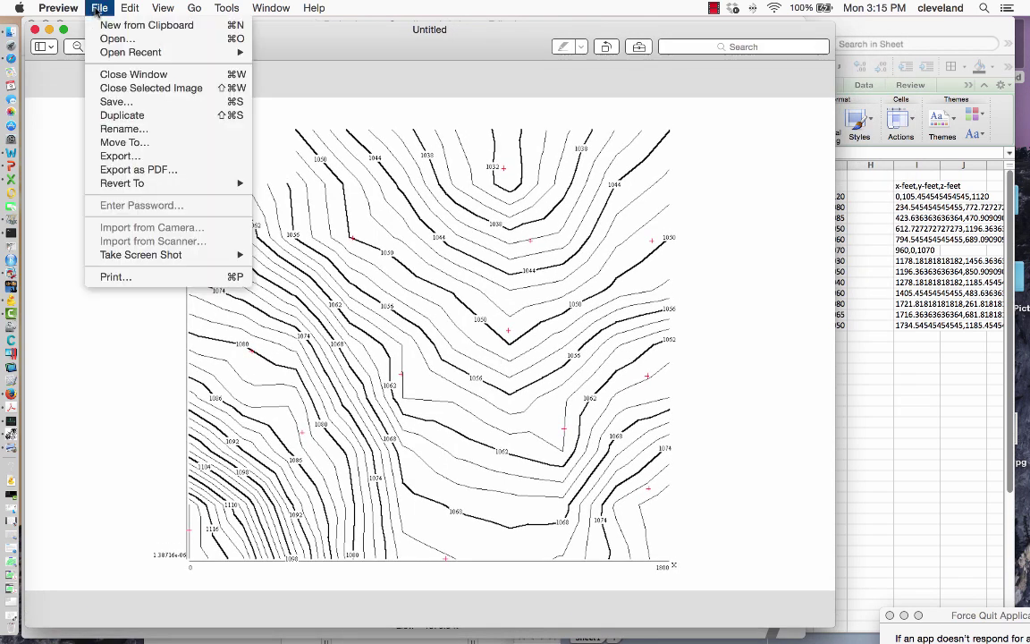
left_click(115, 102)
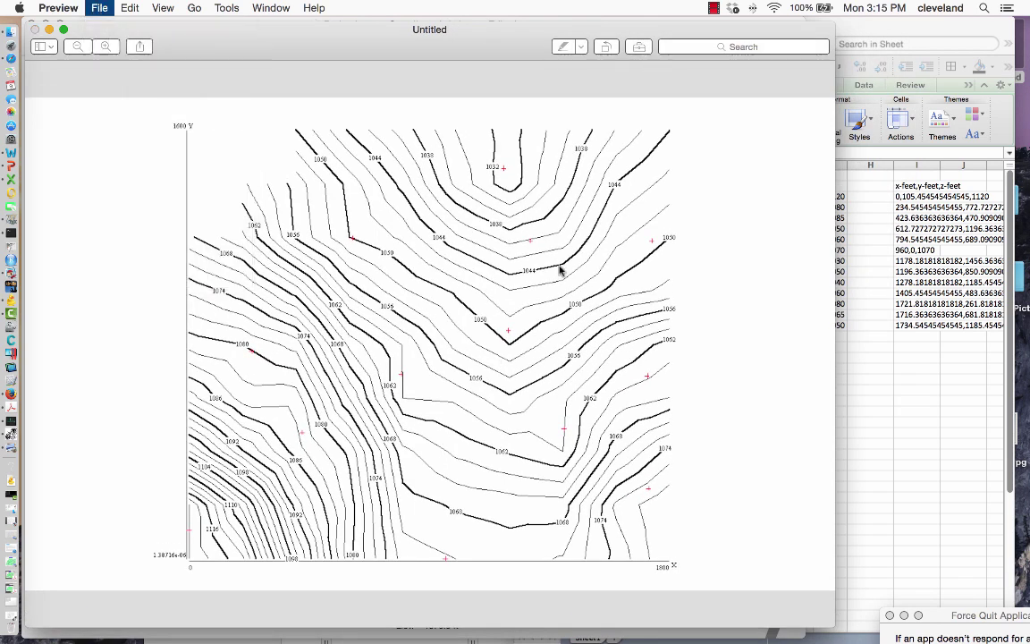
left_click(399, 184)
left_click(653, 590)
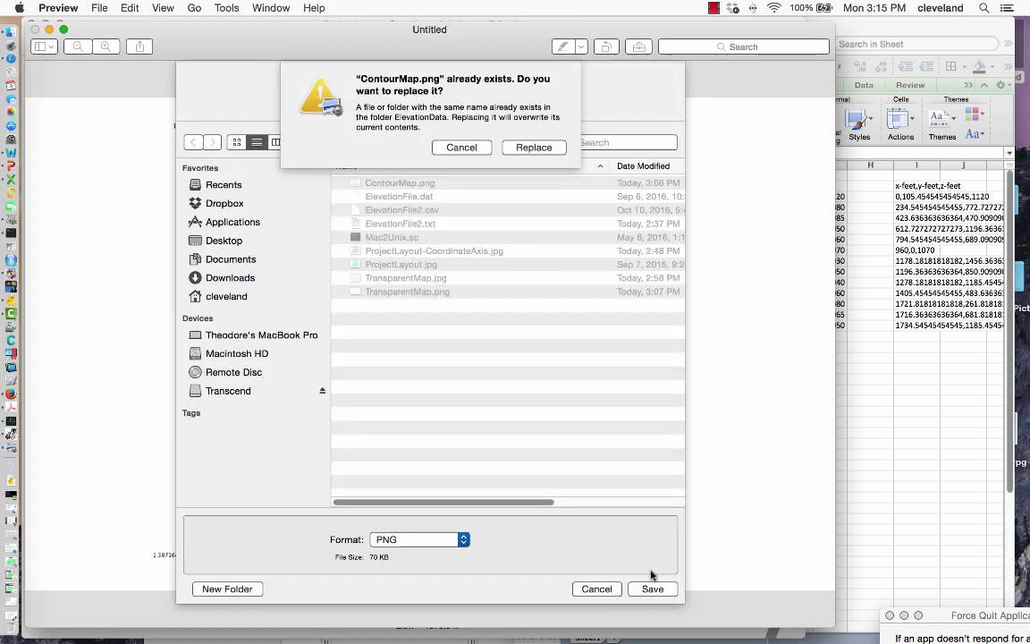
left_click(531, 146)
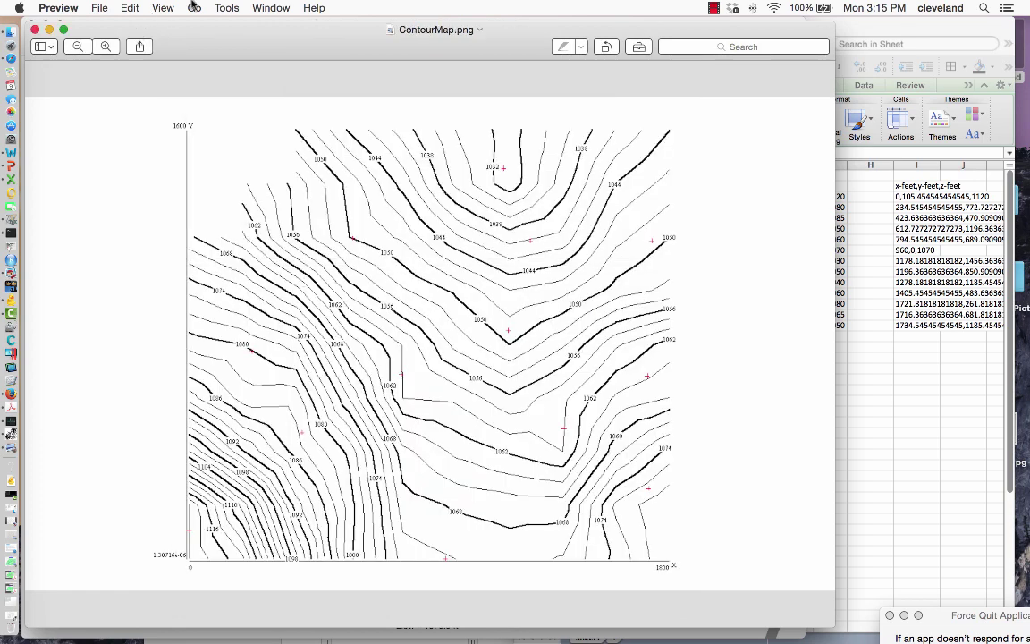
- Show the Markup toolbar, then test deleting the whole image and undo it
left_click(226, 9)
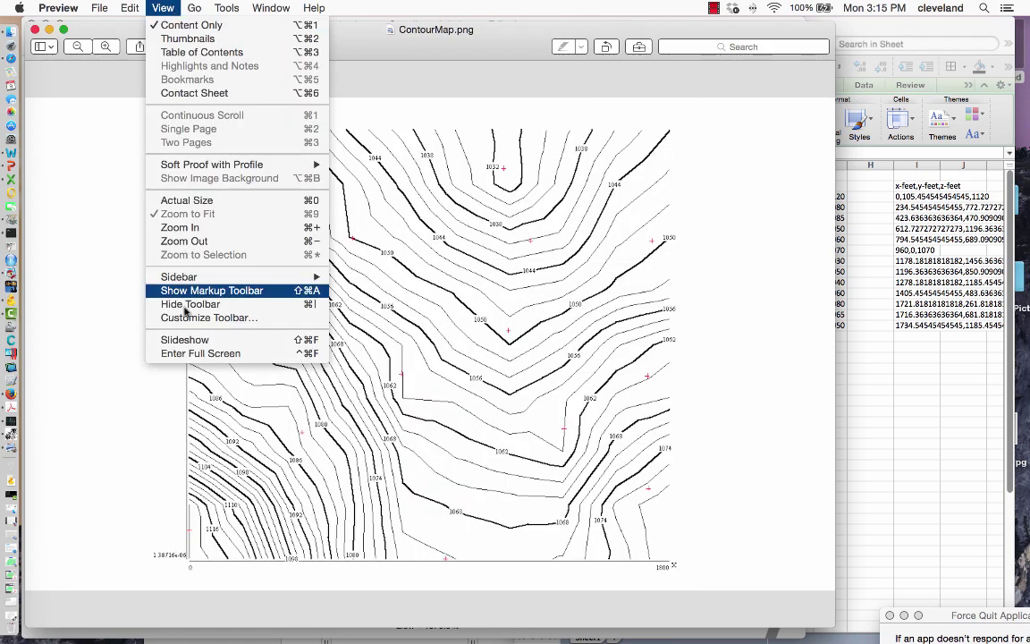
mouse_move(197, 169)
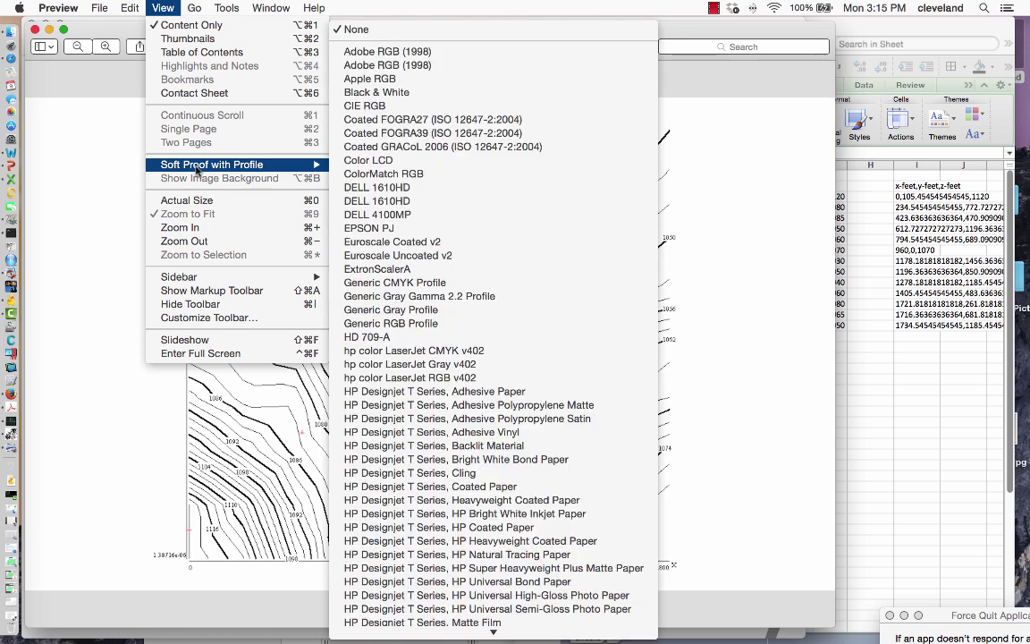
left_click(191, 302)
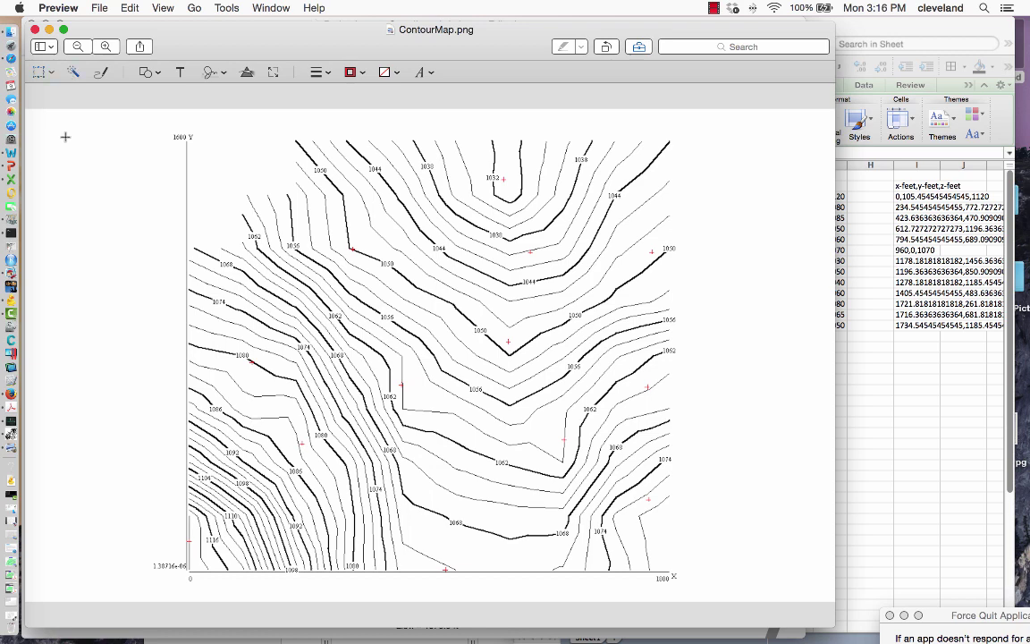
key("super+a")
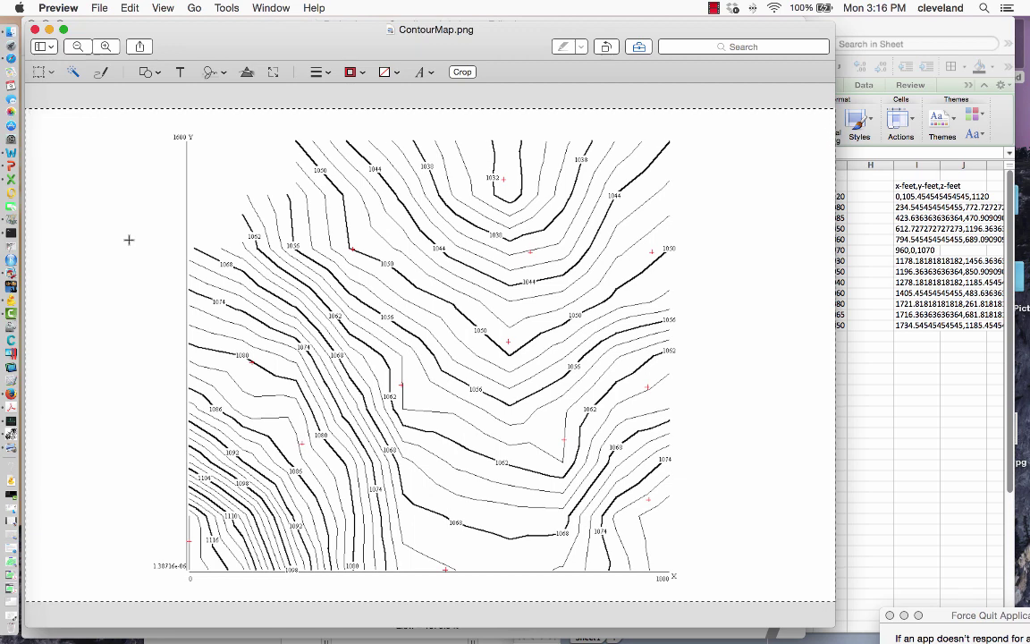
key("Delete")
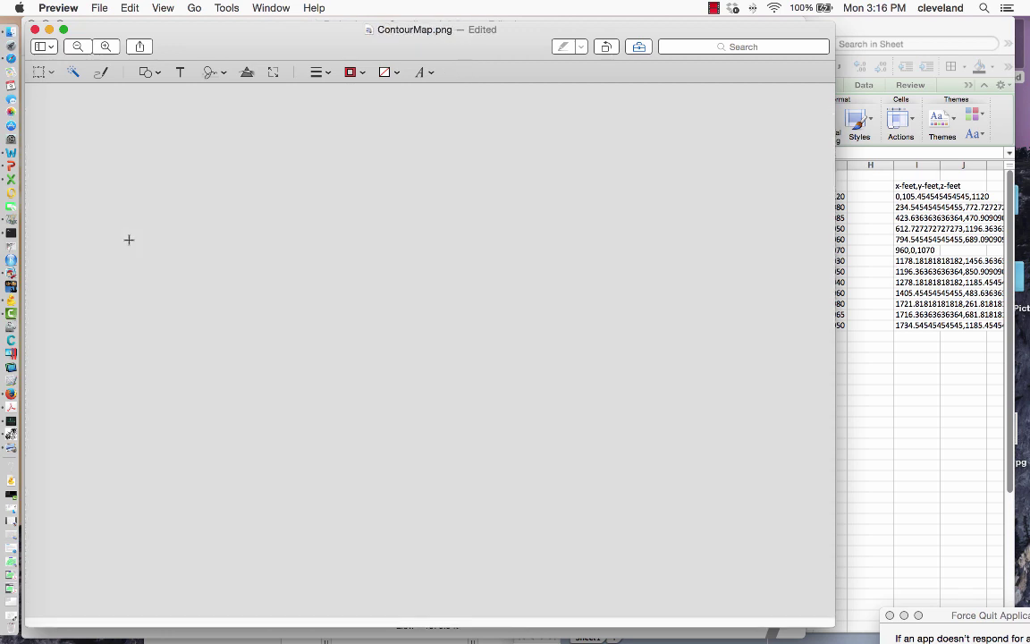
key("super+z")
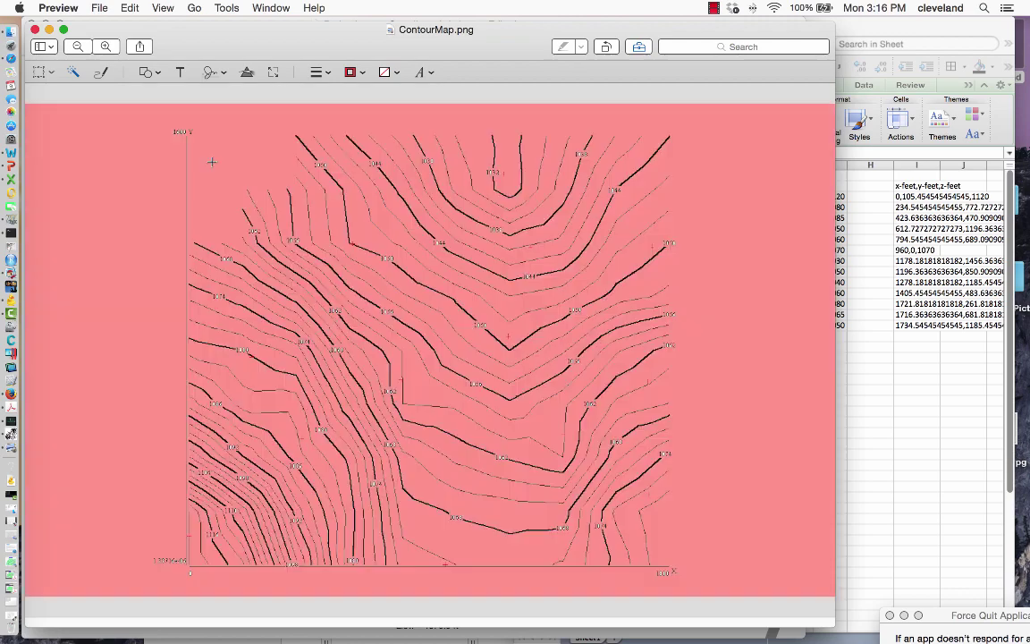
- Select the white background with Instant Alpha, delete it, and save ContourMap.png
left_click_drag(212, 162, 212, 162)
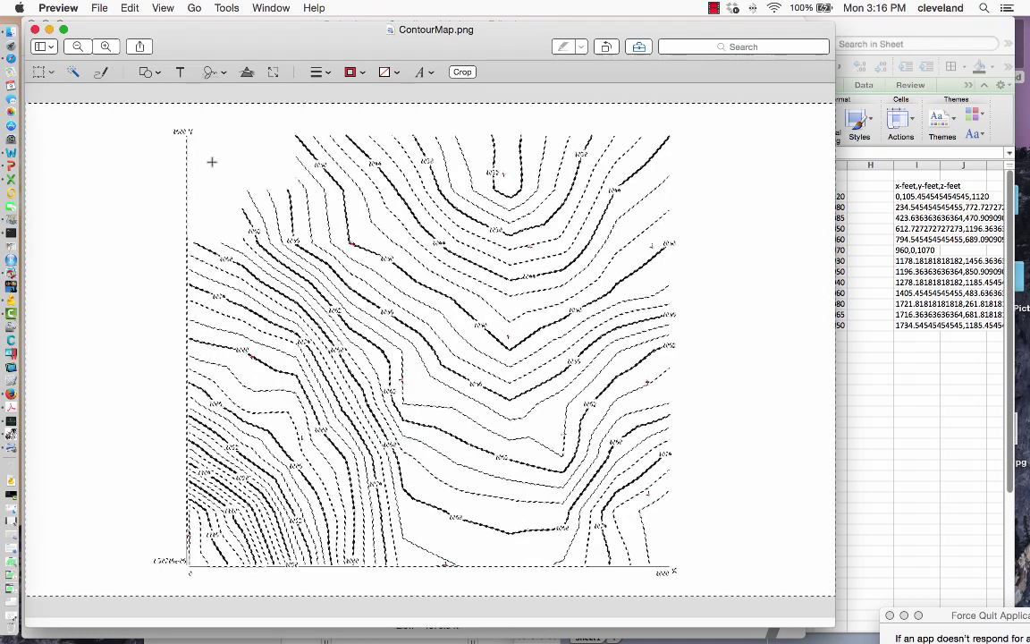
key("Delete")
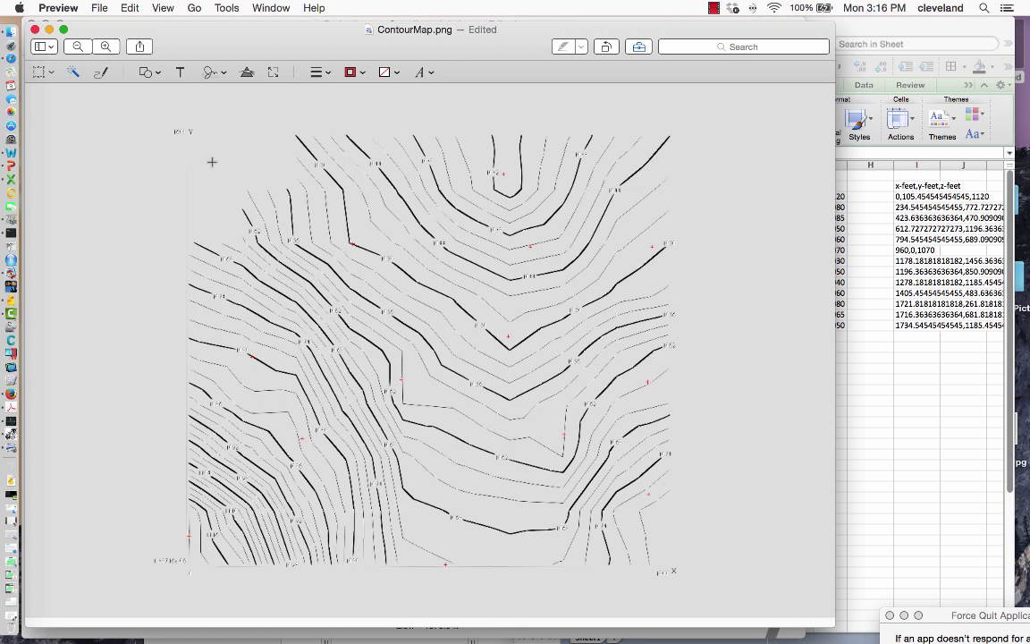
key("super+s")
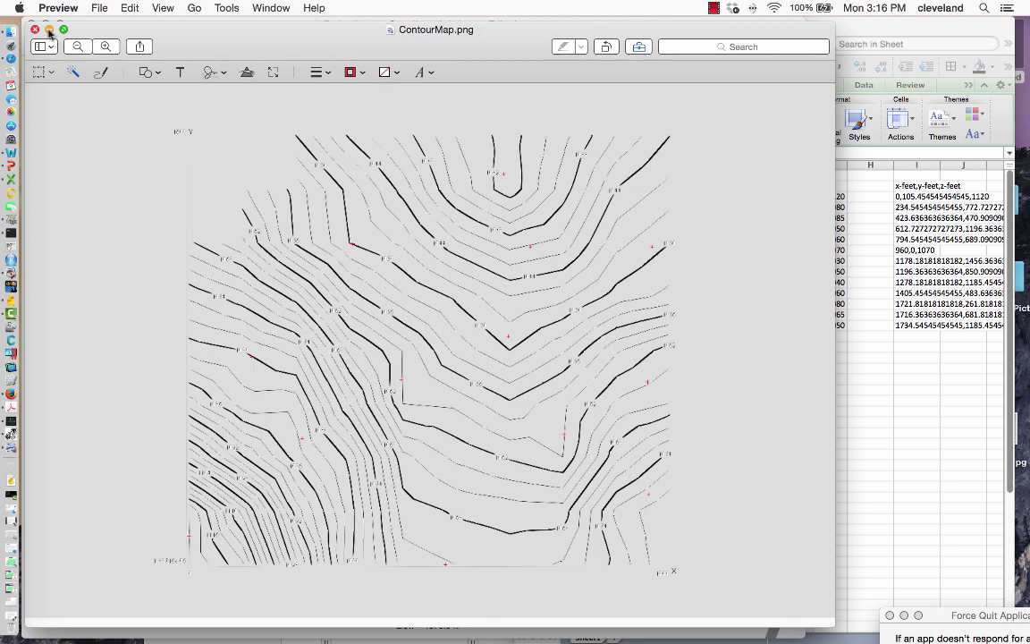
left_click_drag(214, 29, 441, 27)
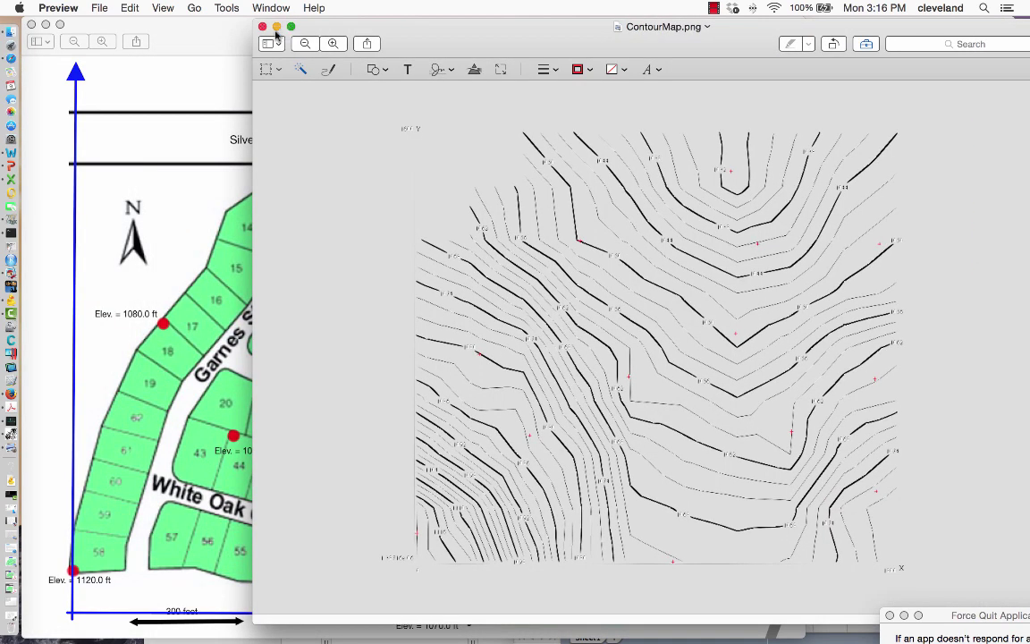
- Copy all of ContourMap.png and paste it onto ProjectLayout-CoordinateAxis.jpg
left_click(278, 27)
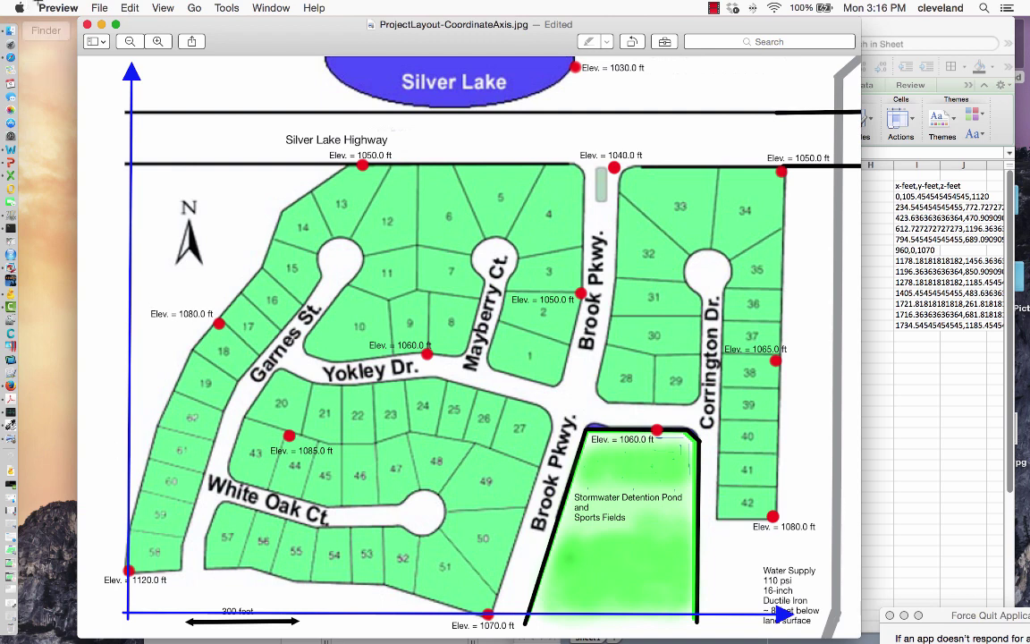
left_click(260, 7)
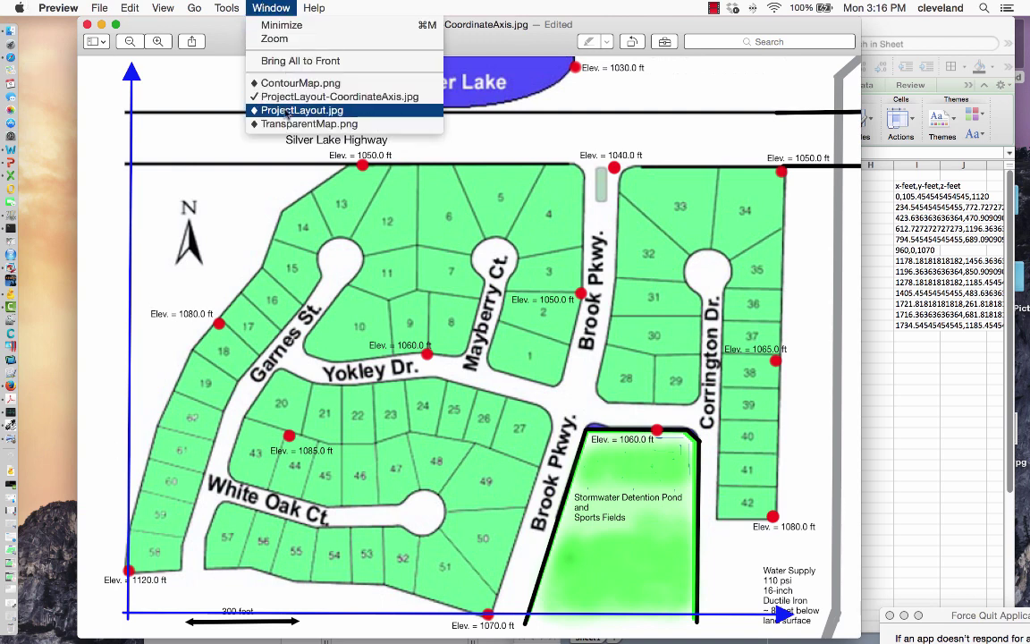
left_click(292, 82)
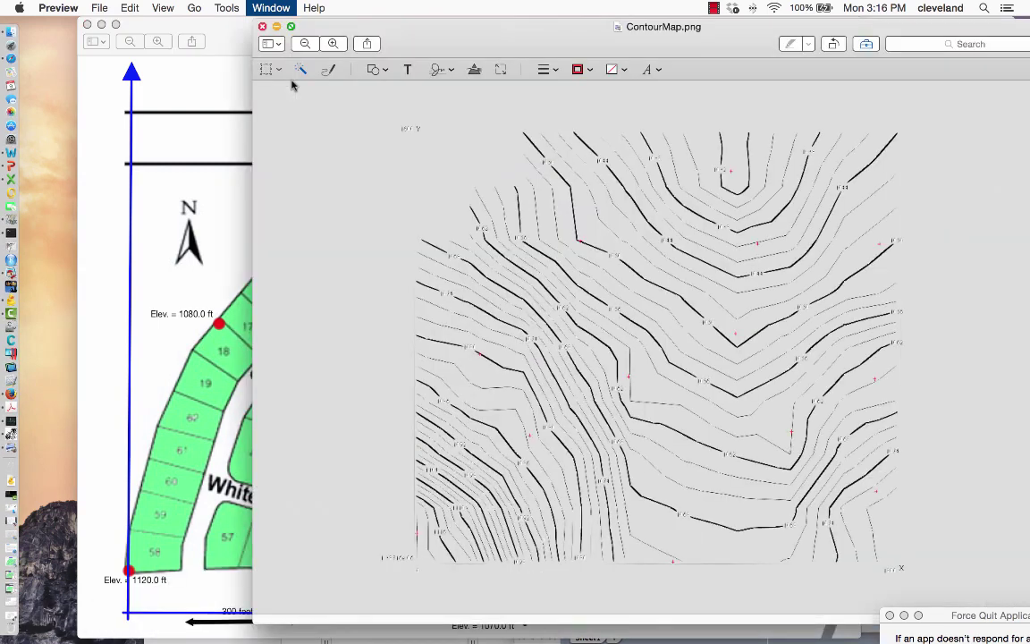
left_click(127, 9)
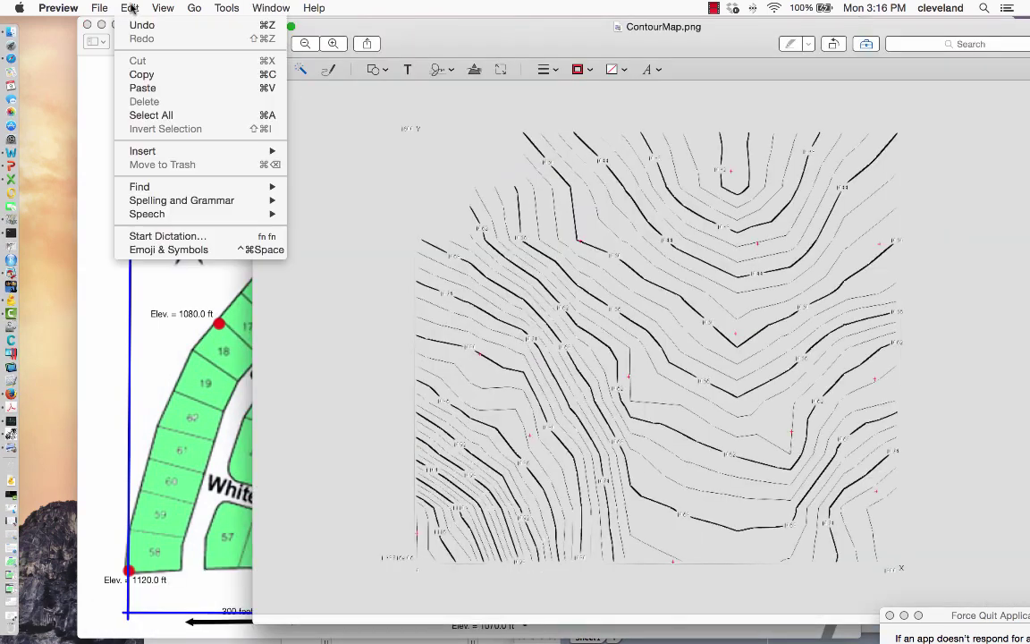
left_click(150, 114)
left_click(130, 7)
left_click(141, 74)
left_click(97, 107)
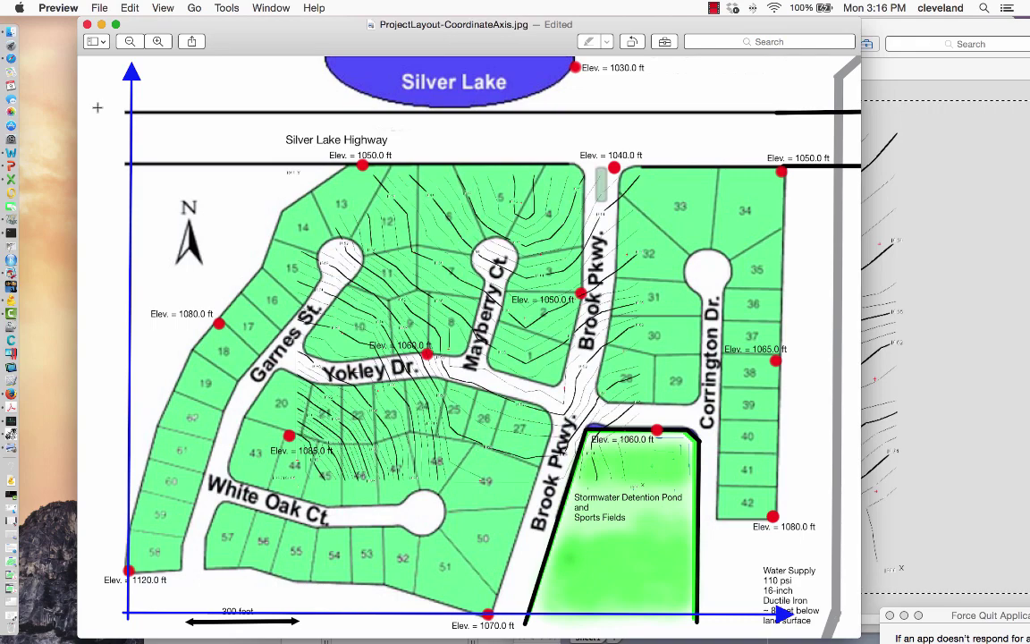
key("super+v")
- Move and resize the pasted contours to sit within the blue axes over the lots
left_click_drag(263, 373, 225, 454)
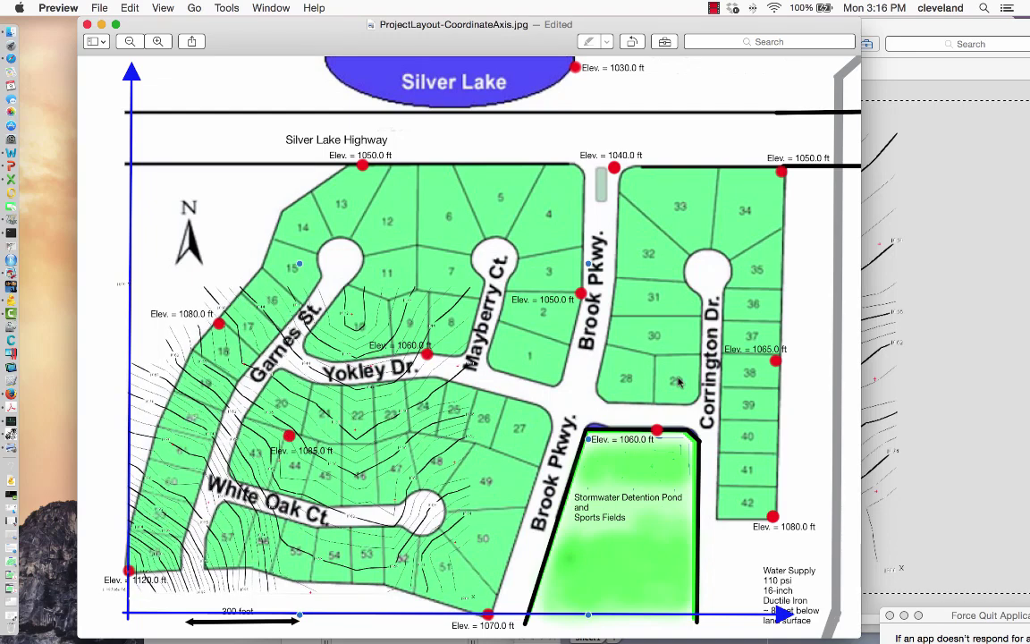
left_click_drag(587, 262, 823, 100)
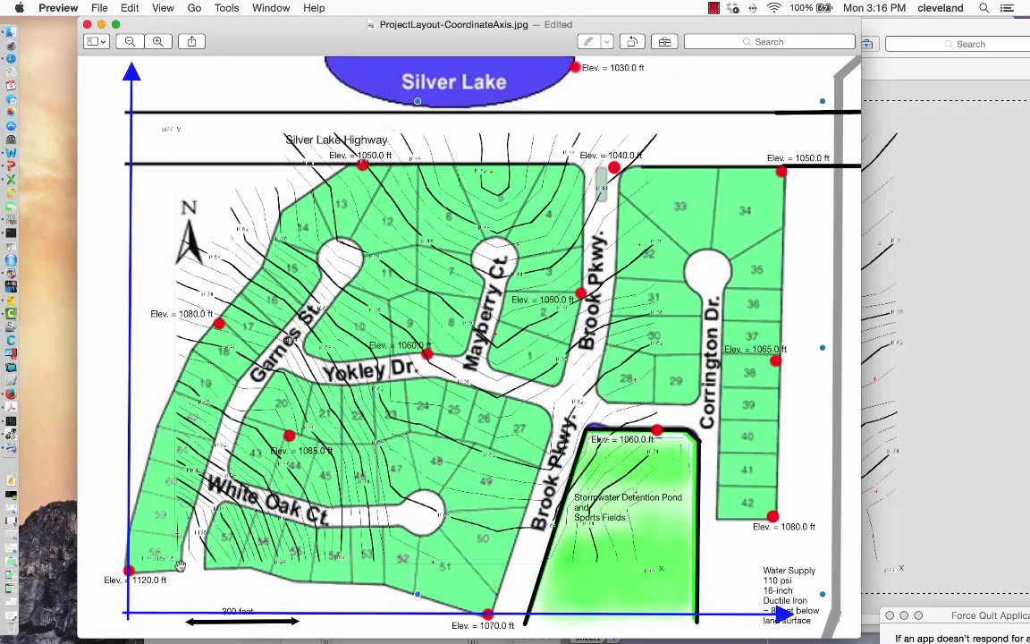
left_click_drag(175, 577, 127, 609)
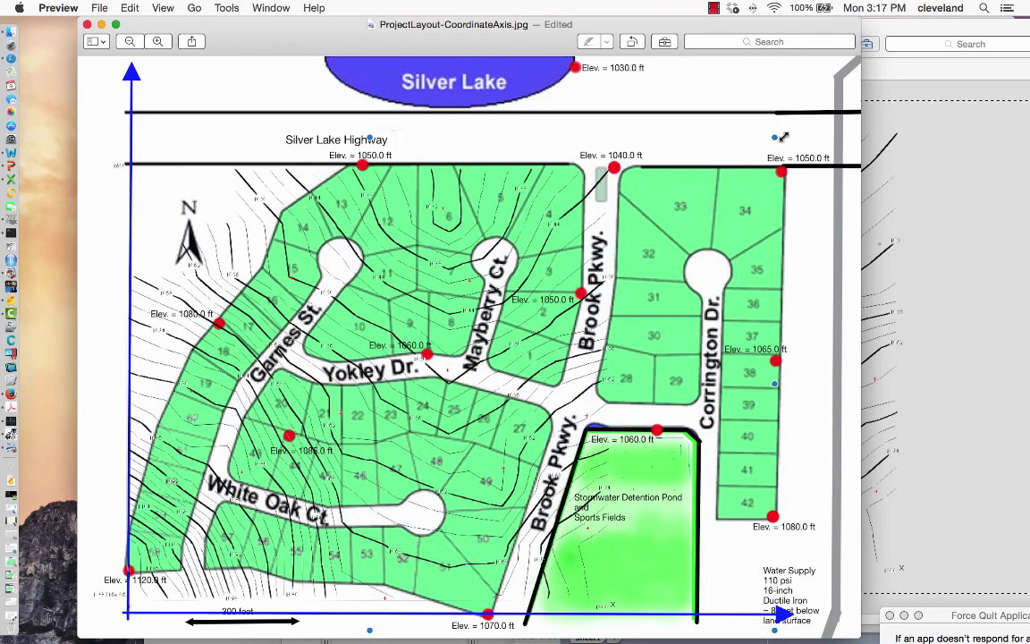
left_click_drag(776, 138, 592, 99)
left_click_drag(292, 364, 339, 402)
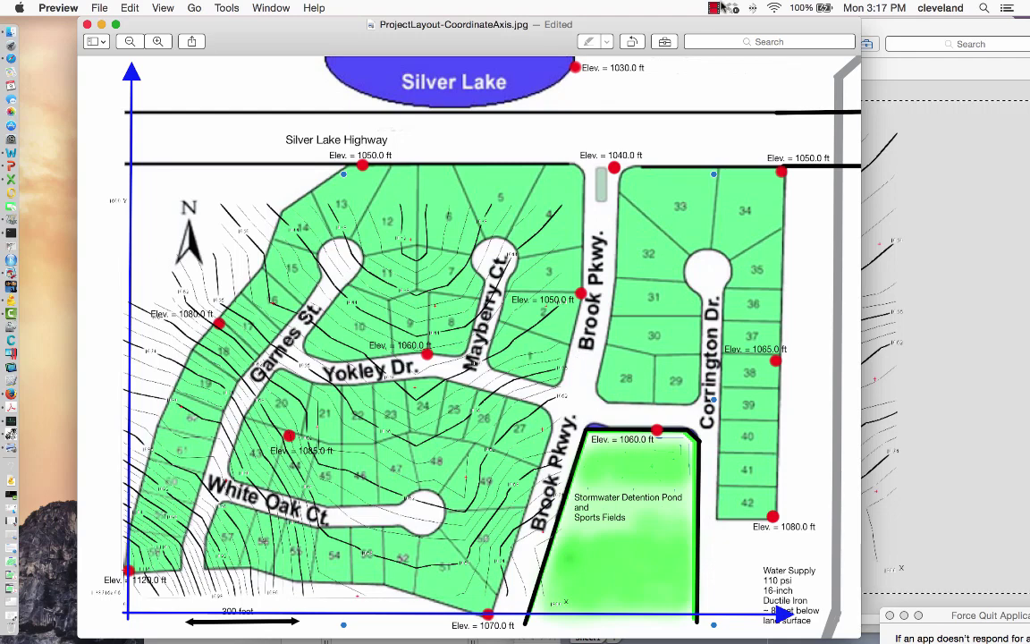
- Export the combined contour-and-layout image as ProjectLayput-WithContours.png
left_click(714, 8)
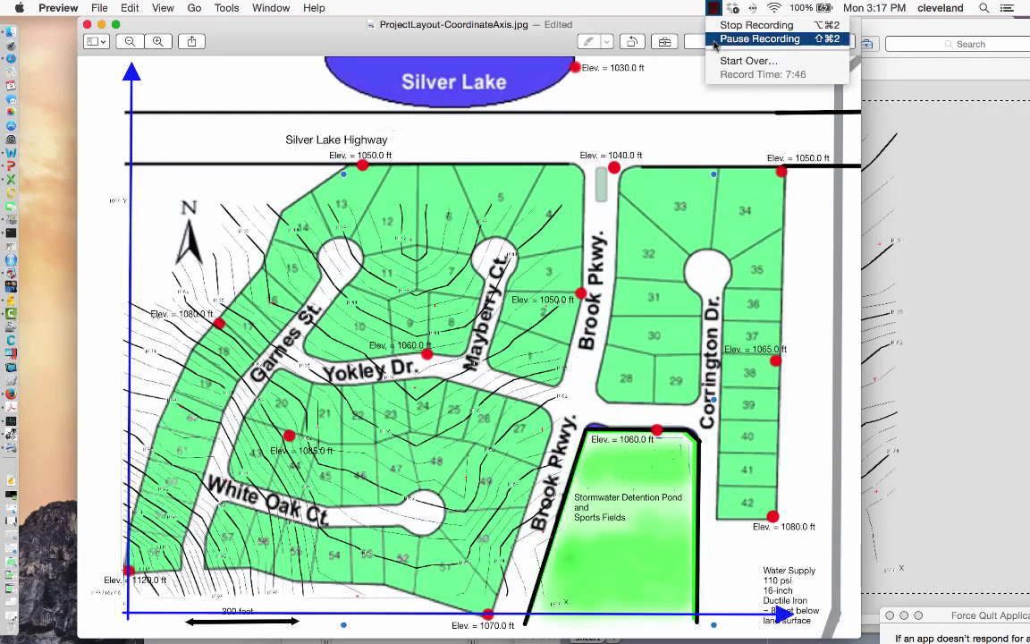
left_click(760, 39)
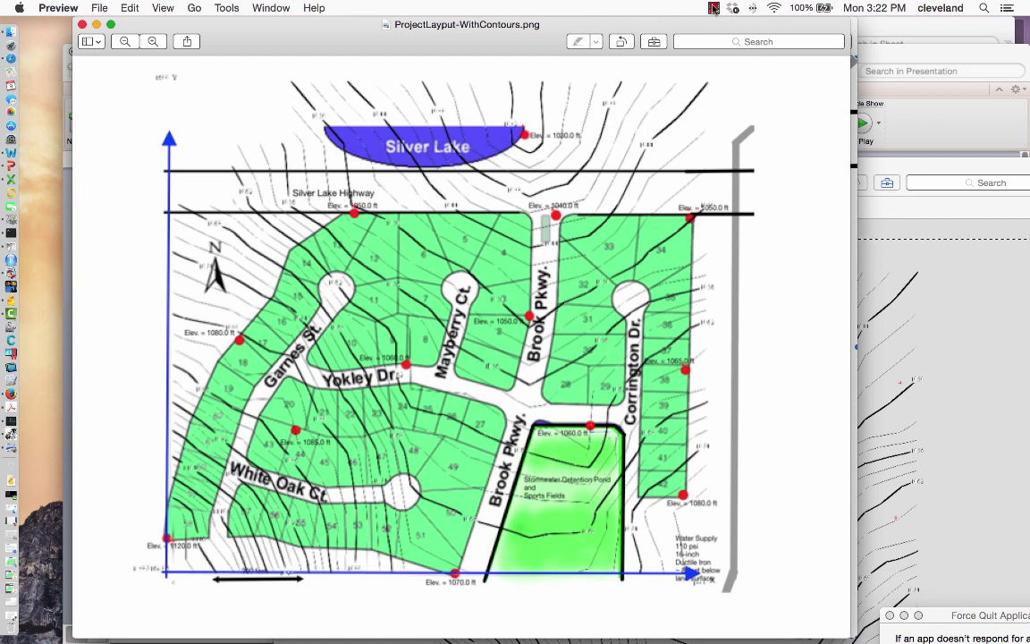
left_click(714, 8)
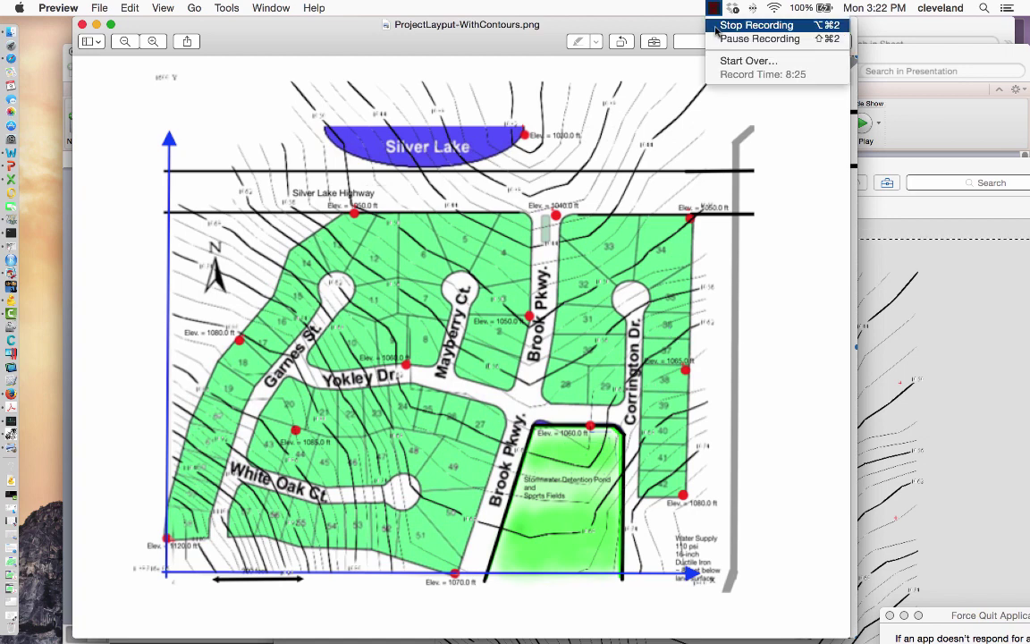